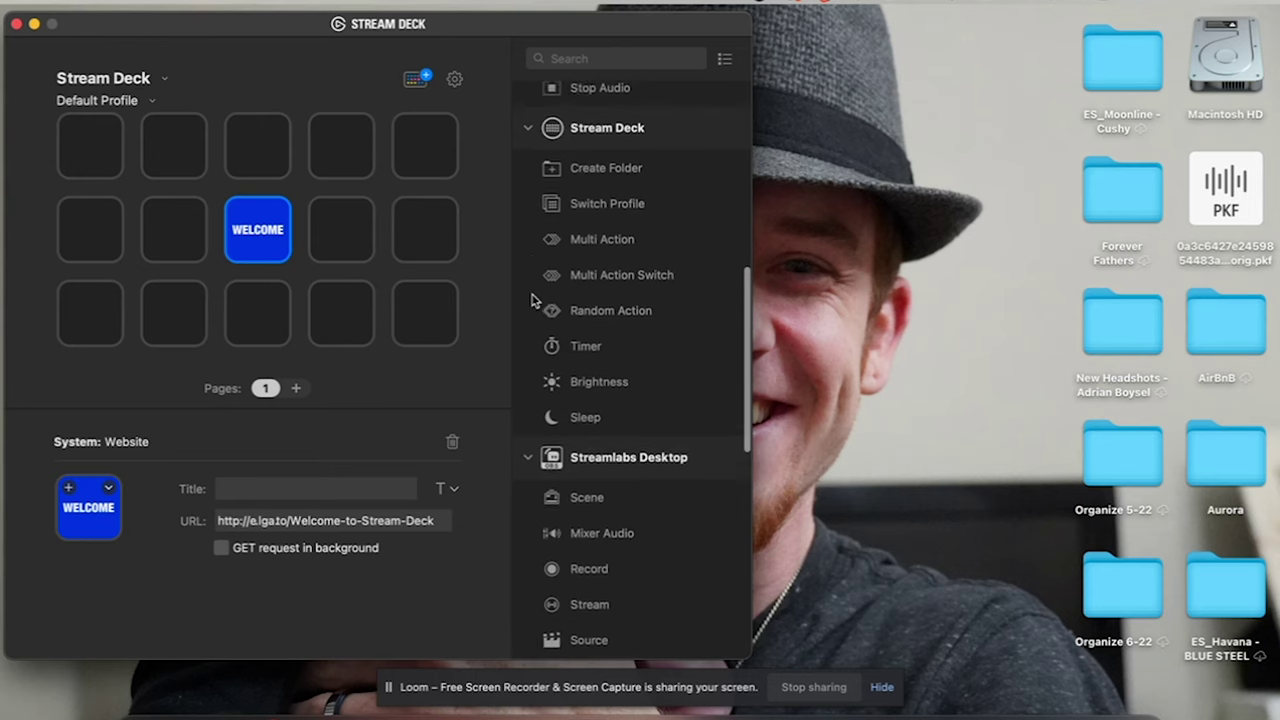
Place a Multi Action Switch on the second key of the top row and add two Website actions to it
{"action": "scroll", "coordinate": [529, 298], "scroll_direction": "up", "scroll_amount": 2}
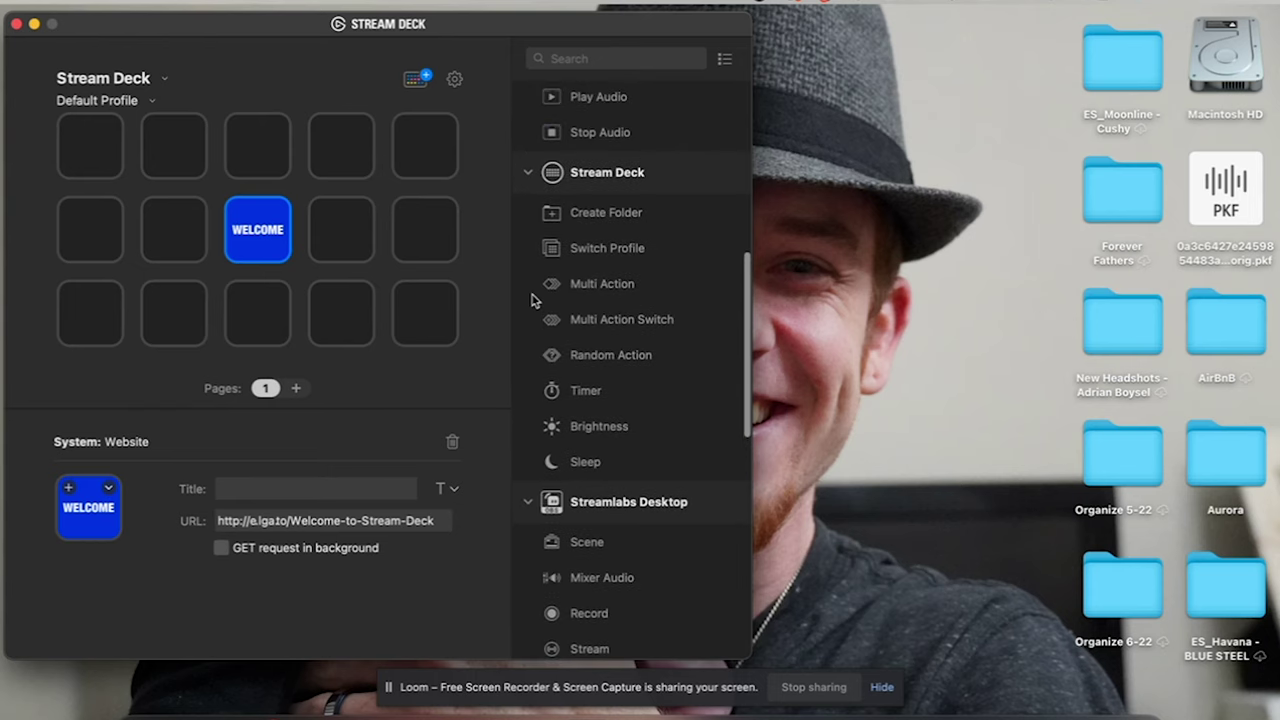
{"action": "scroll", "coordinate": [533, 298], "scroll_direction": "up", "scroll_amount": 4}
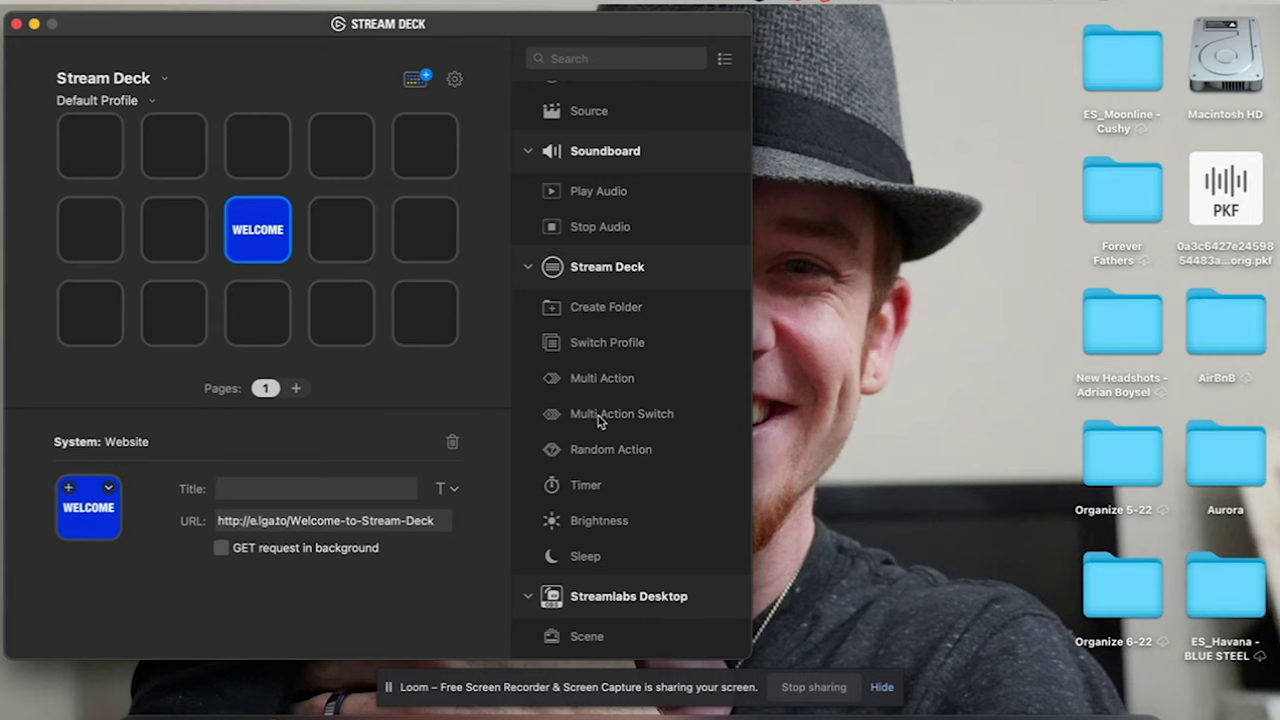
{"action": "left_click_drag", "start_coordinate": [596, 415], "coordinate": [174, 147]}
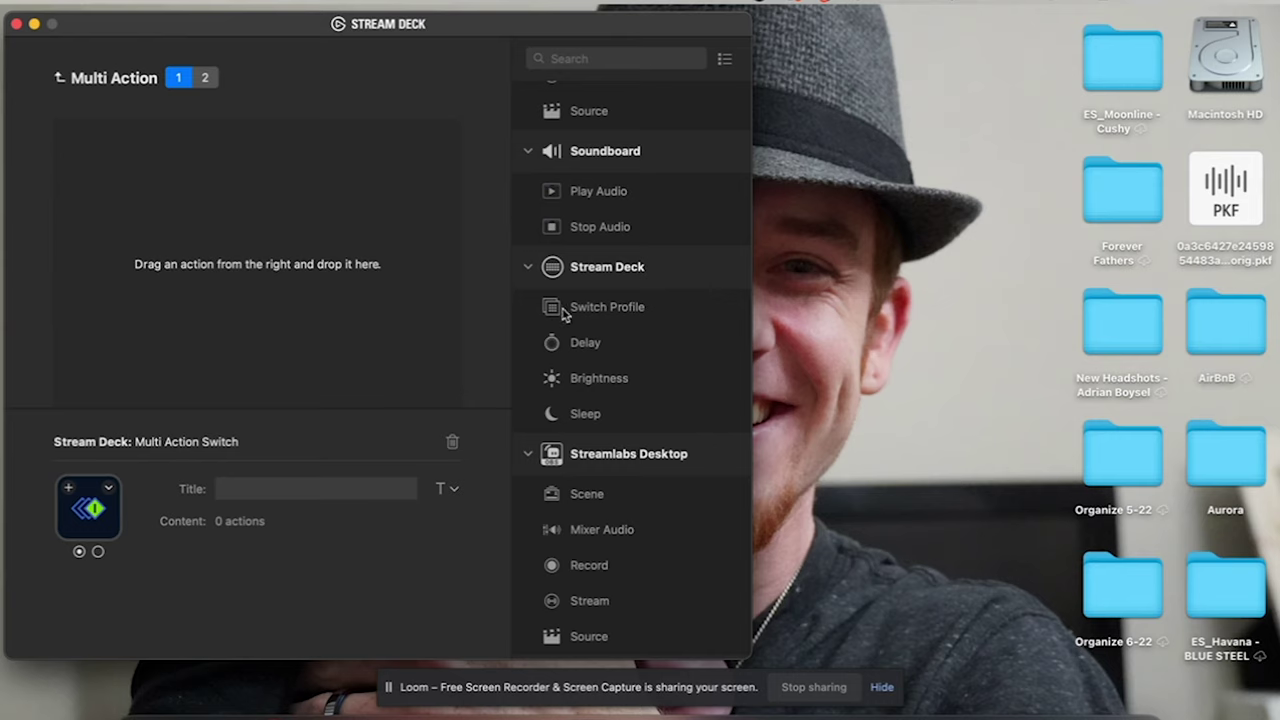
{"action": "scroll", "coordinate": [591, 440], "scroll_direction": "down", "scroll_amount": 5}
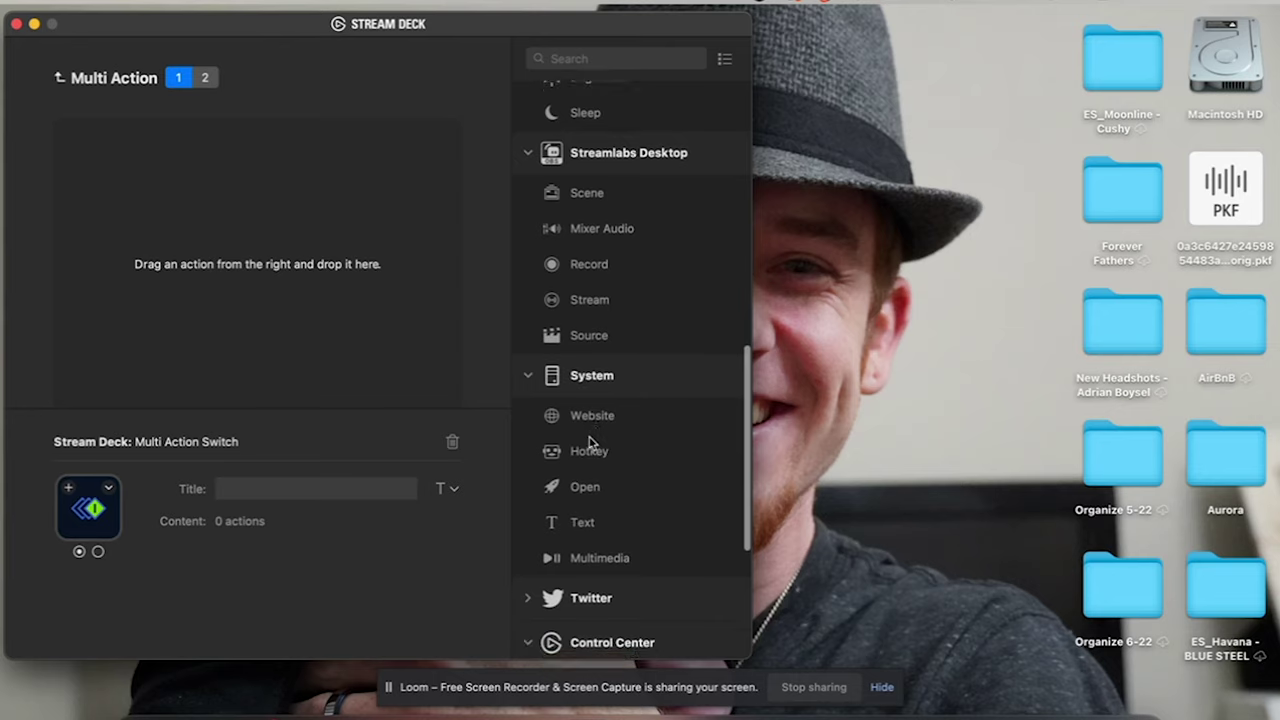
{"action": "left_click_drag", "start_coordinate": [600, 421], "coordinate": [191, 171]}
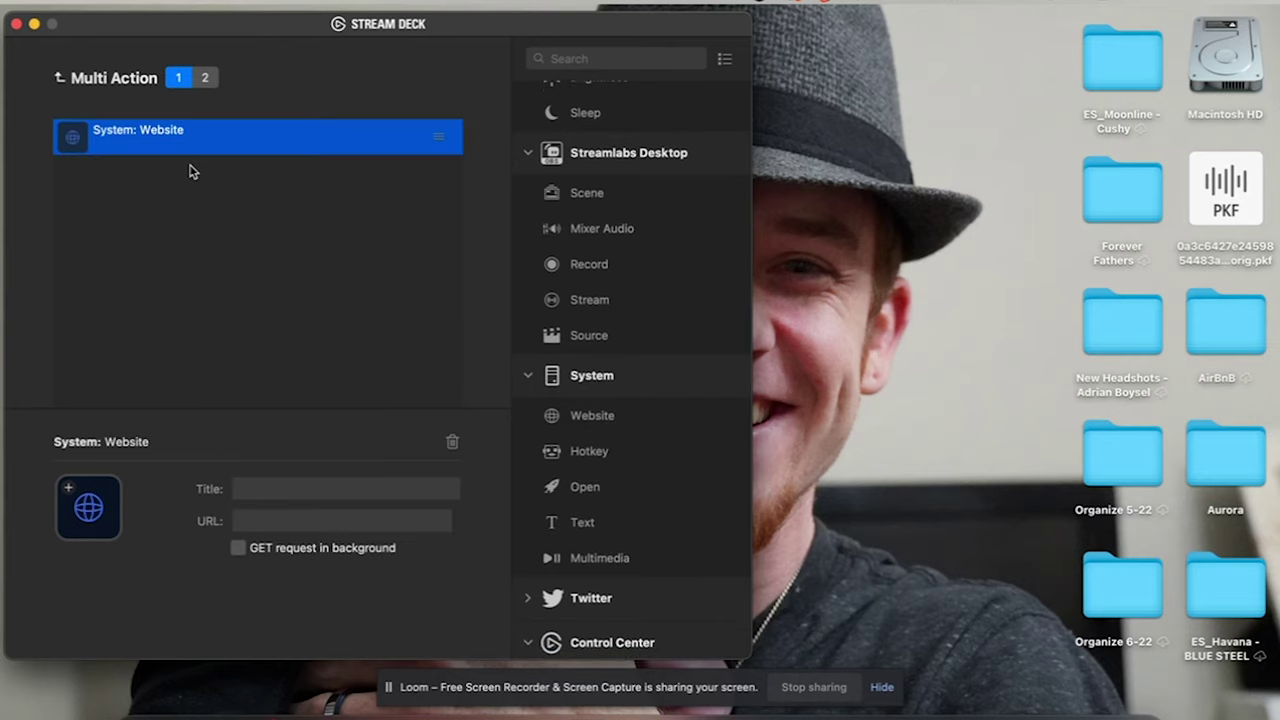
{"action": "left_click_drag", "start_coordinate": [606, 424], "coordinate": [249, 232]}
{"action": "left_click", "coordinate": [133, 138]}
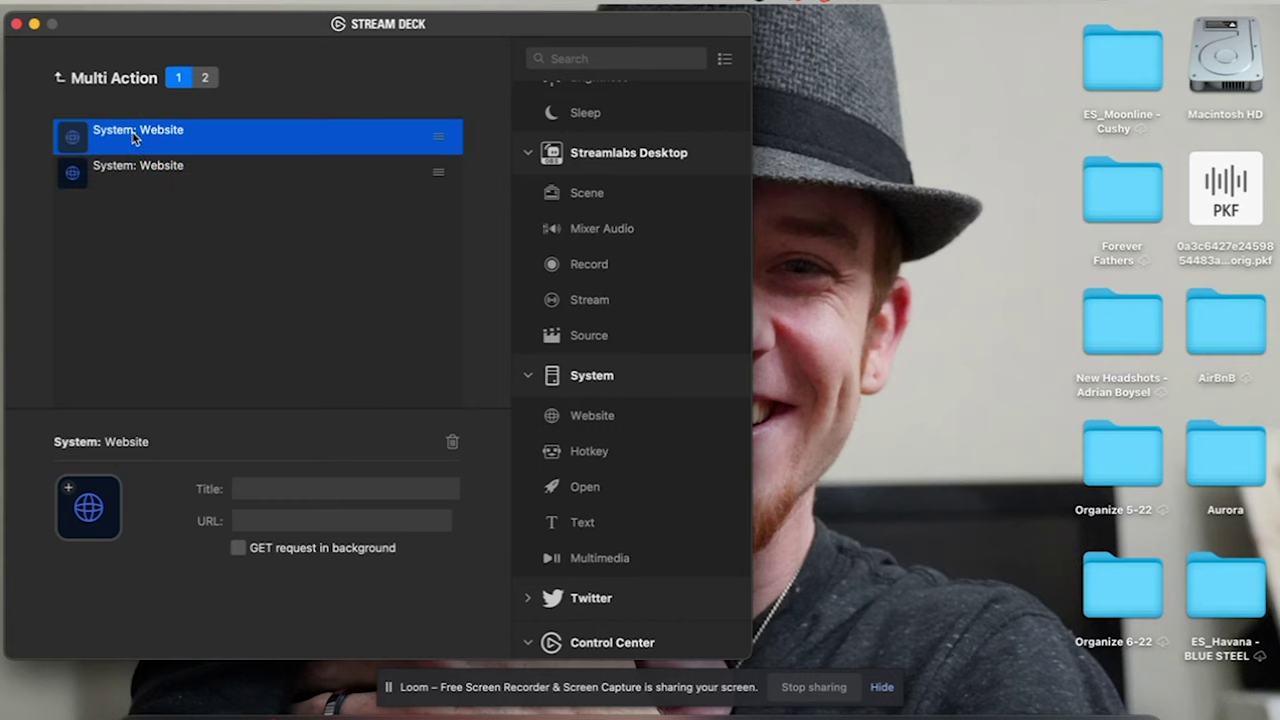
{"action": "left_click", "coordinate": [337, 488]}
{"action": "type", "text": "Docs.Google.com"}
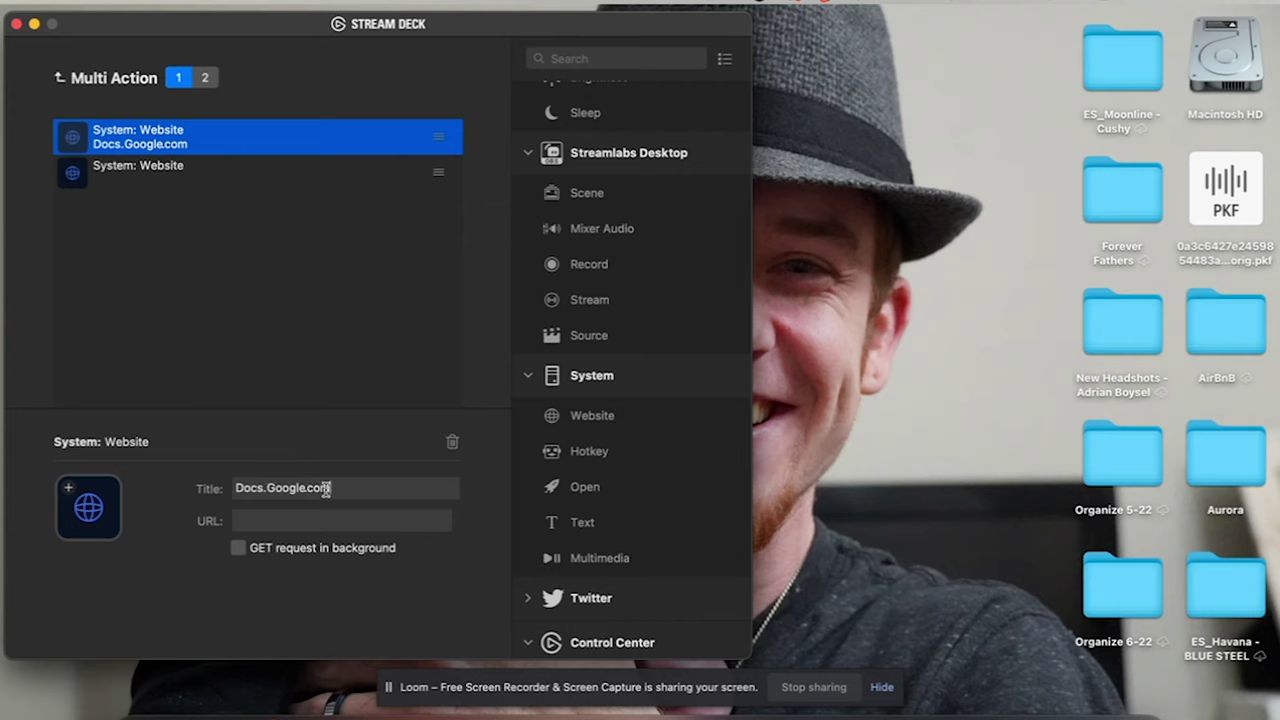
{"action": "left_click_drag", "start_coordinate": [330, 488], "coordinate": [234, 488]}
{"action": "type", "text": "Google Docs"}
{"action": "left_click", "coordinate": [276, 521]}
{"action": "type", "text": "h"}
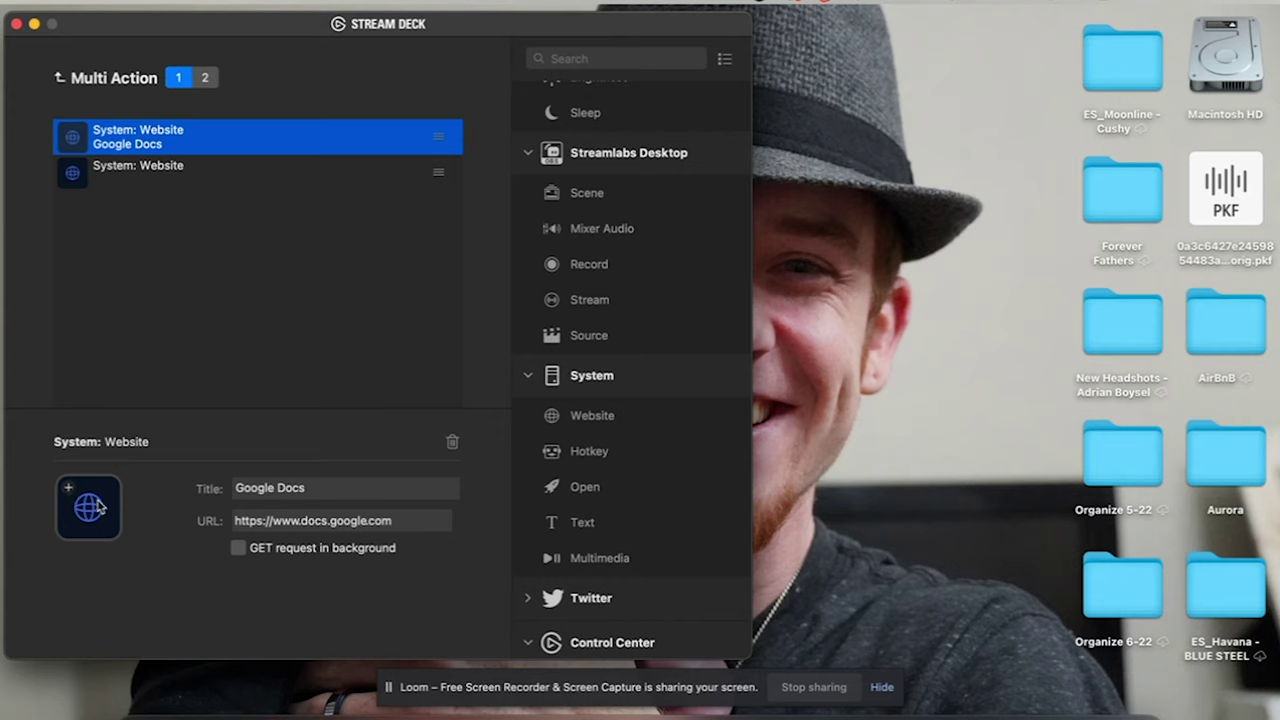
{"action": "left_click", "coordinate": [170, 182]}
{"action": "left_click", "coordinate": [260, 485]}
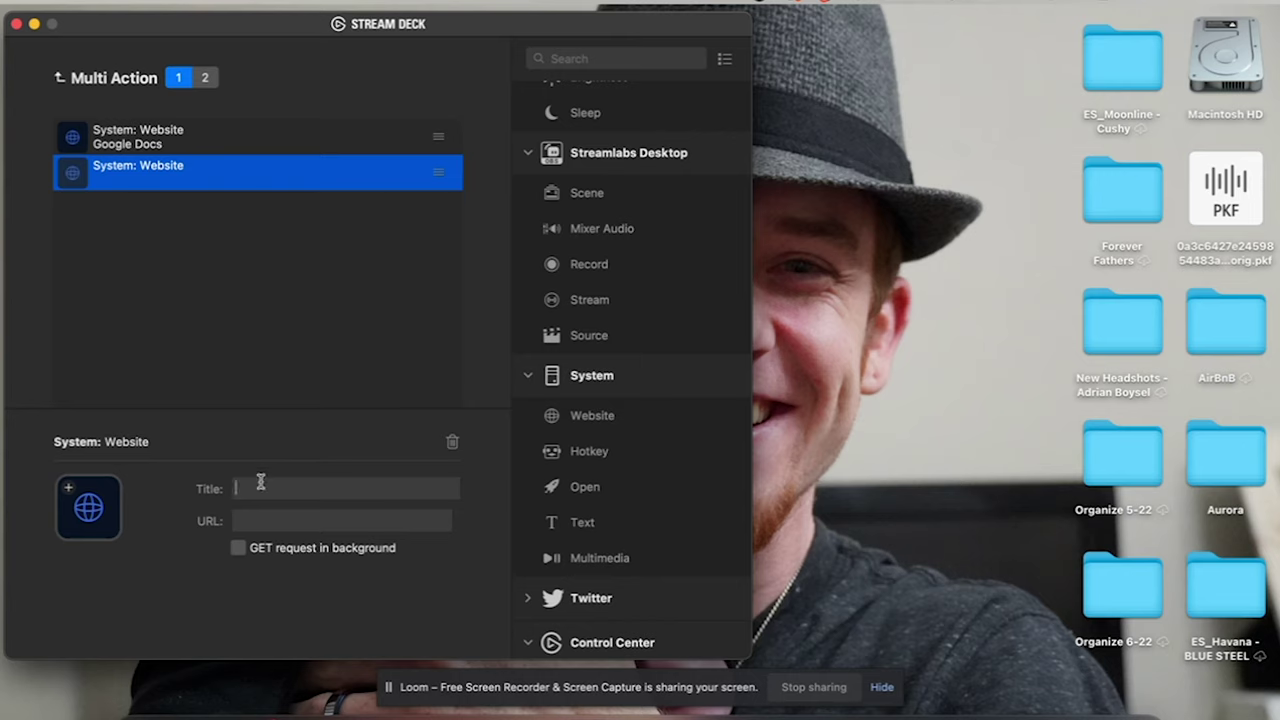
{"action": "type", "text": "AdrianAgency.com"}
{"action": "left_click", "coordinate": [268, 517]}
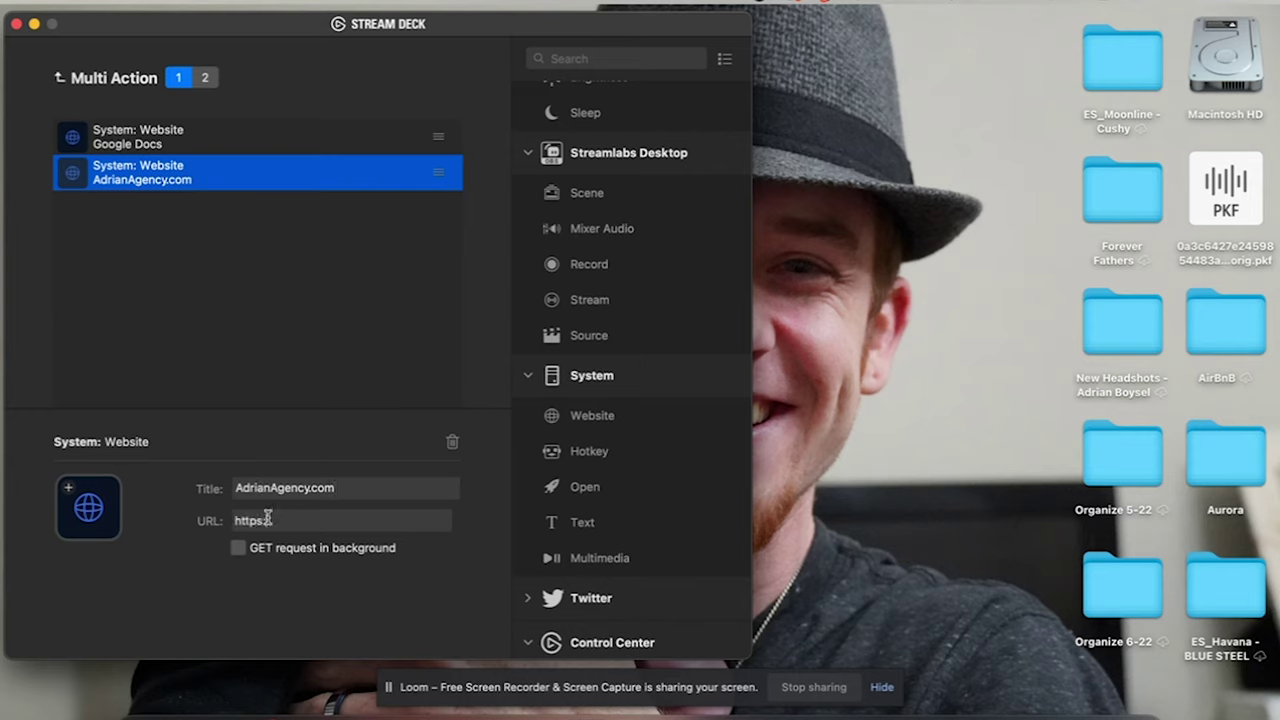
{"action": "type", "text": "https://AdrianAgency.com"}
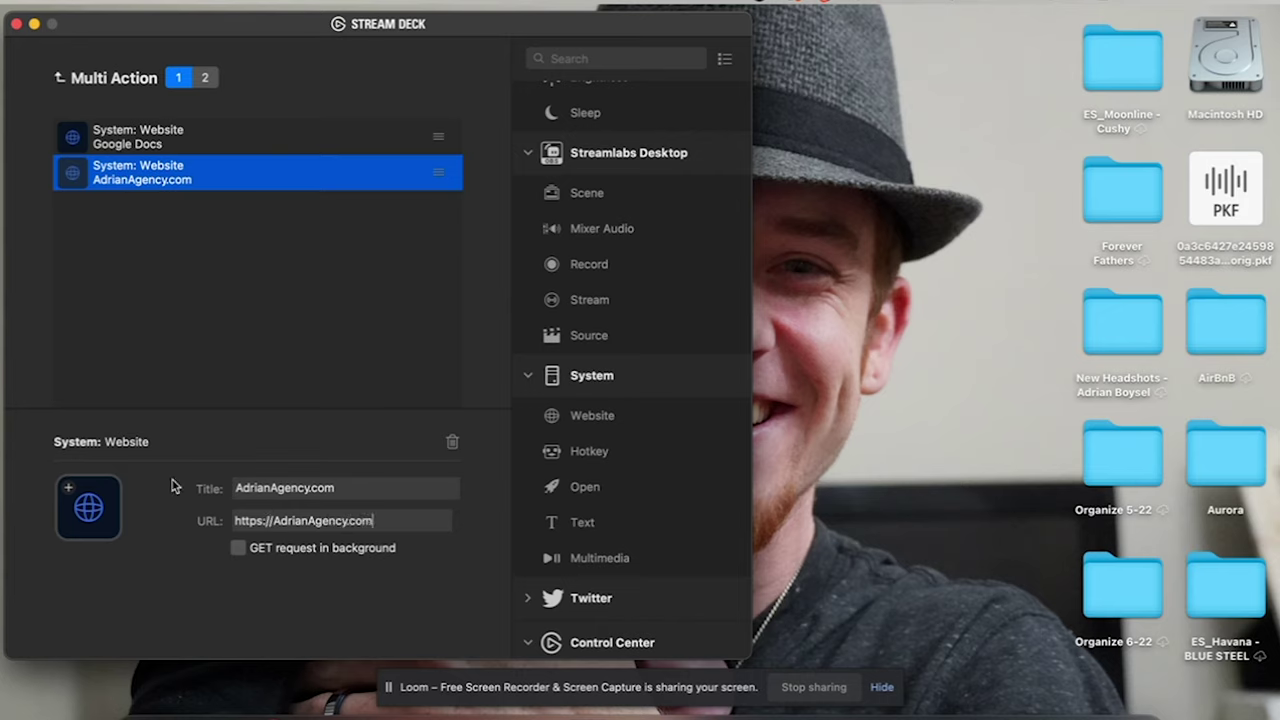
Give the Multi Action Switch a white globe icon from the Stream Deck Icon Library, searching for Website
{"action": "left_click", "coordinate": [198, 297]}
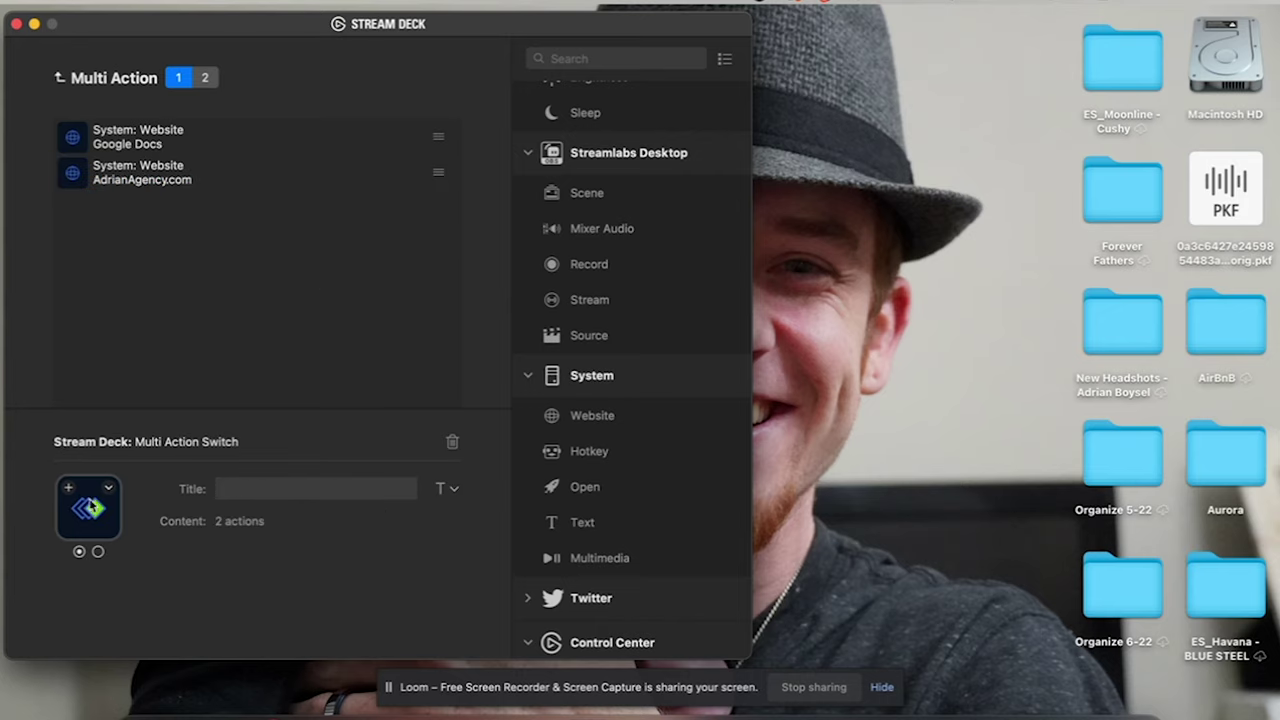
{"action": "left_click", "coordinate": [108, 489]}
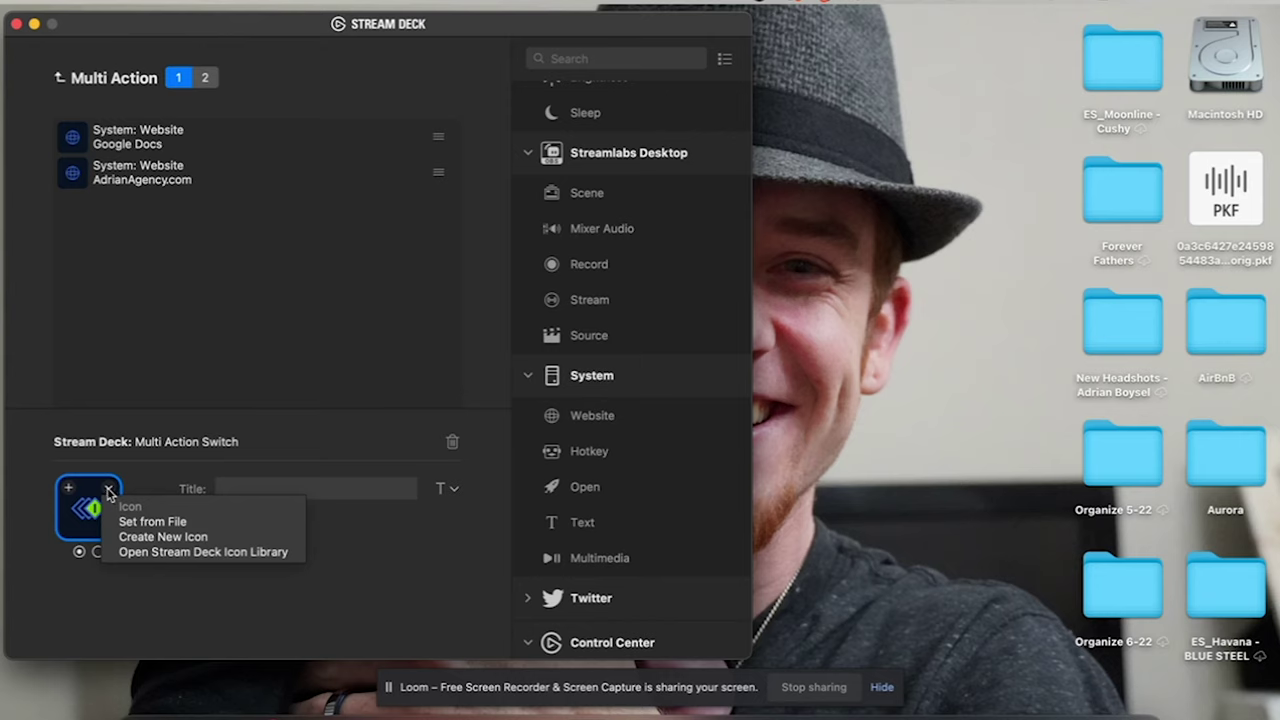
{"action": "left_click", "coordinate": [203, 551]}
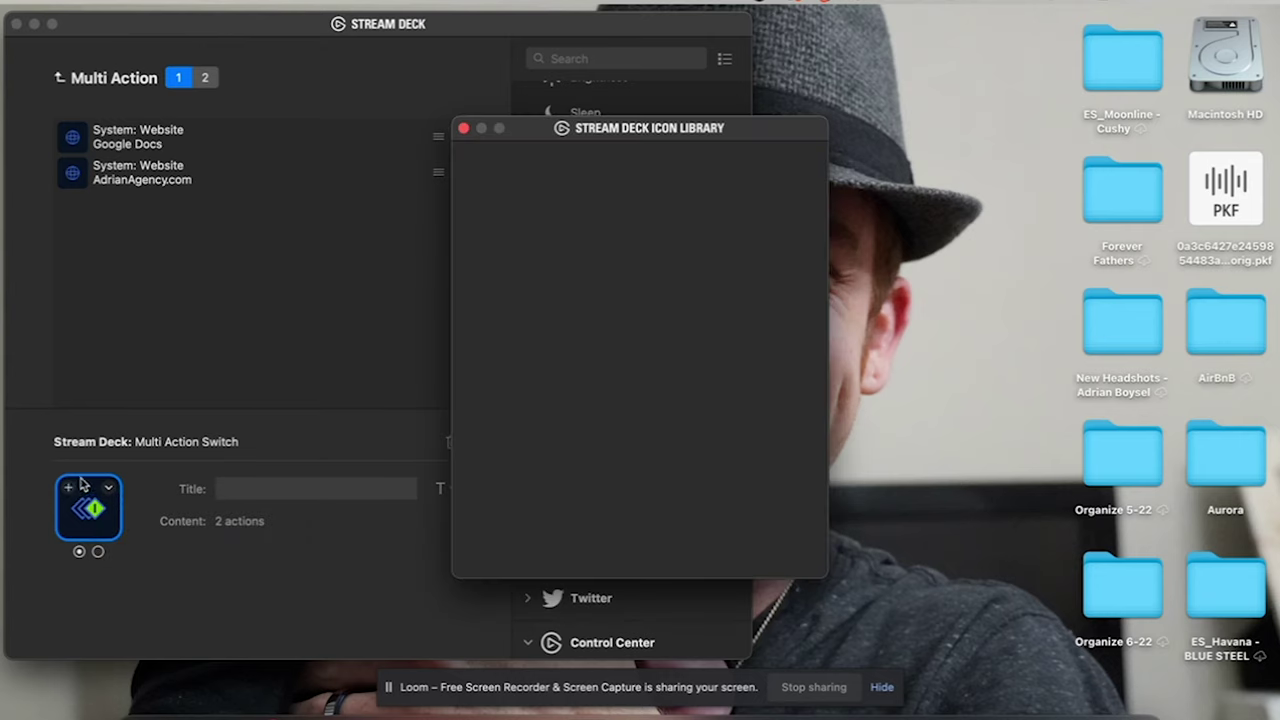
{"action": "left_click", "coordinate": [680, 161]}
{"action": "type", "text": "Website"}
{"action": "left_click", "coordinate": [488, 257]}
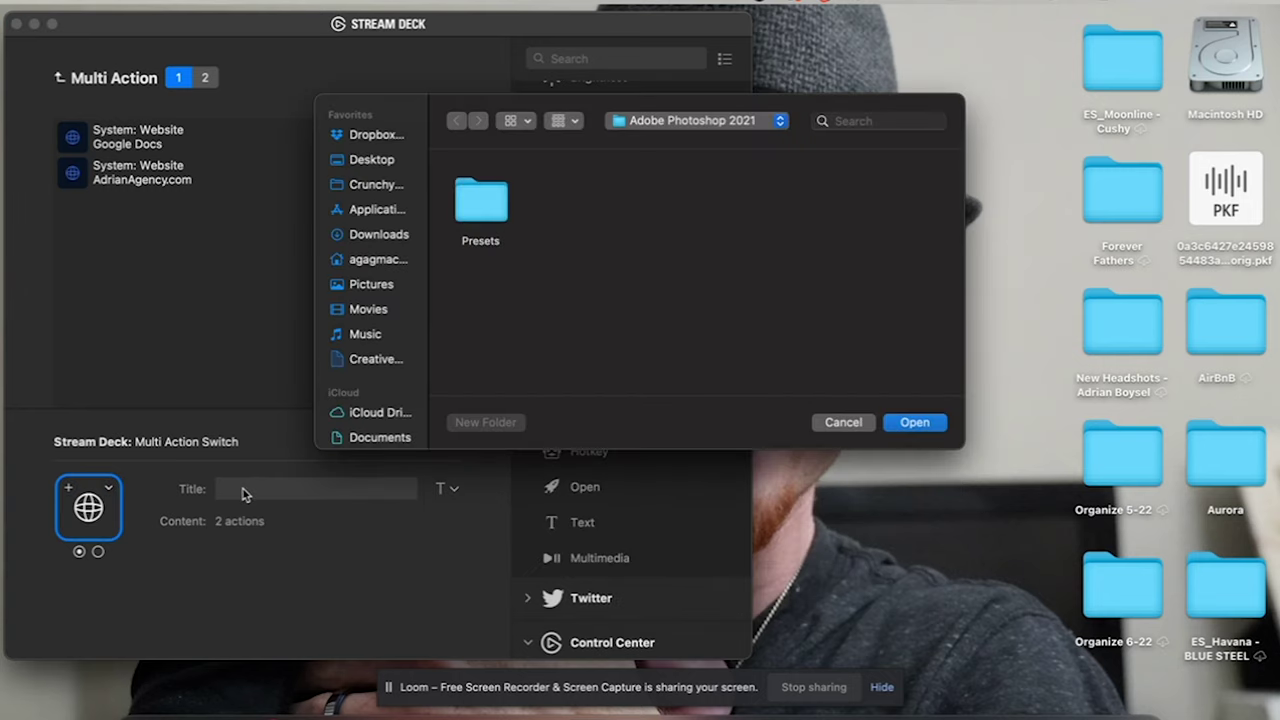
{"action": "key", "text": "Escape"}
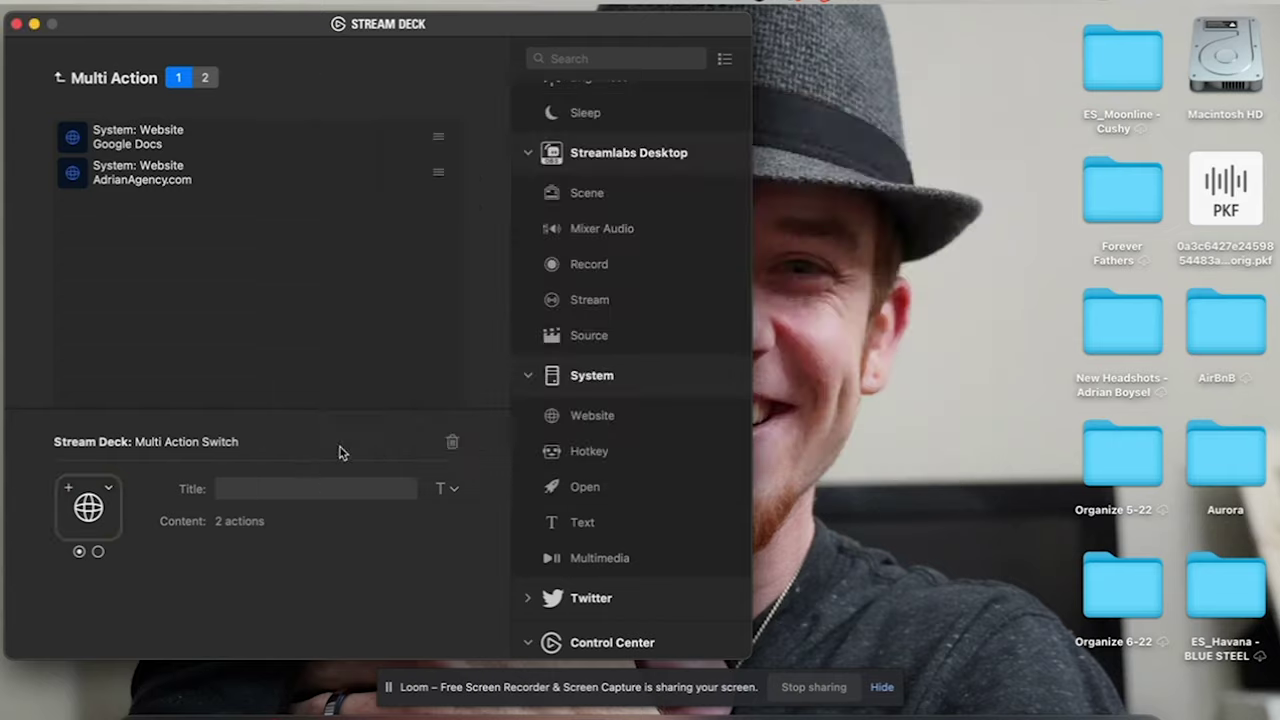
Title the Multi Action Switch AGENCY
{"action": "left_click", "coordinate": [266, 490]}
{"action": "type", "text": "W"}
{"action": "key", "text": "BackSpace"}
{"action": "type", "text": "AGENCY"}
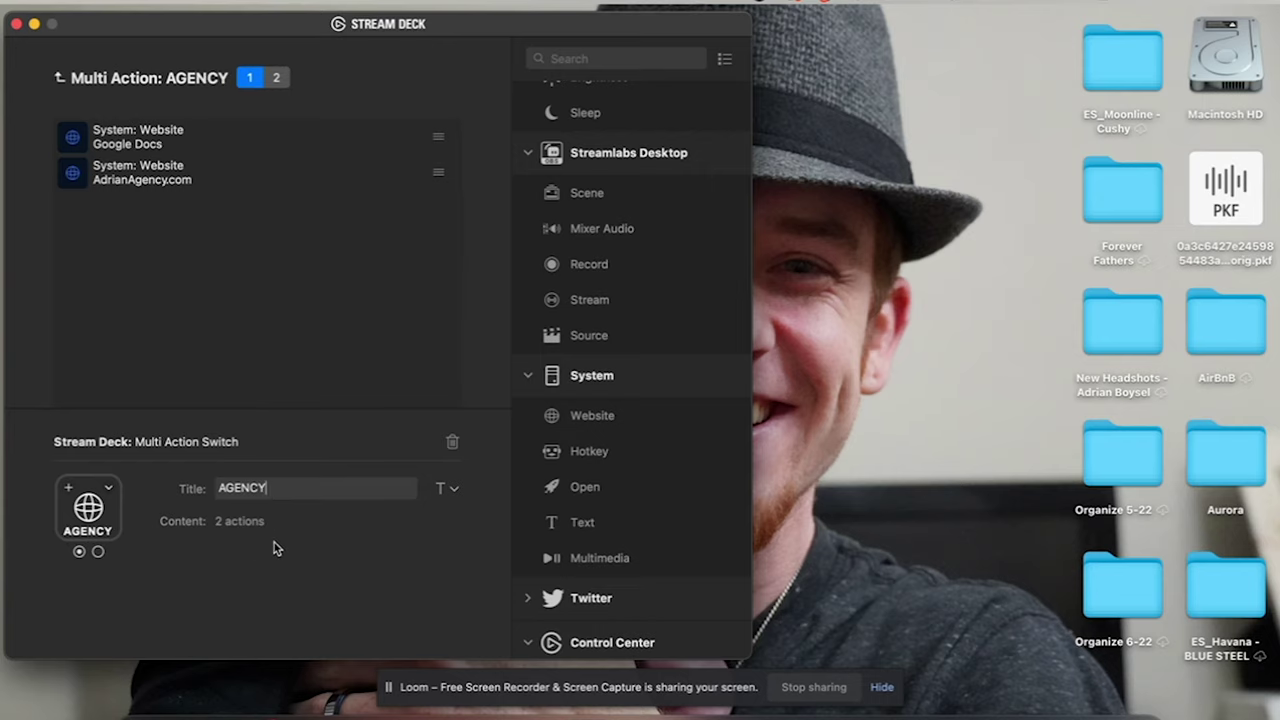
Return to the key grid and place a System Open action on the third key of the top row
{"action": "key", "text": "Escape"}
{"action": "left_click_drag", "start_coordinate": [566, 585], "coordinate": [249, 149]}
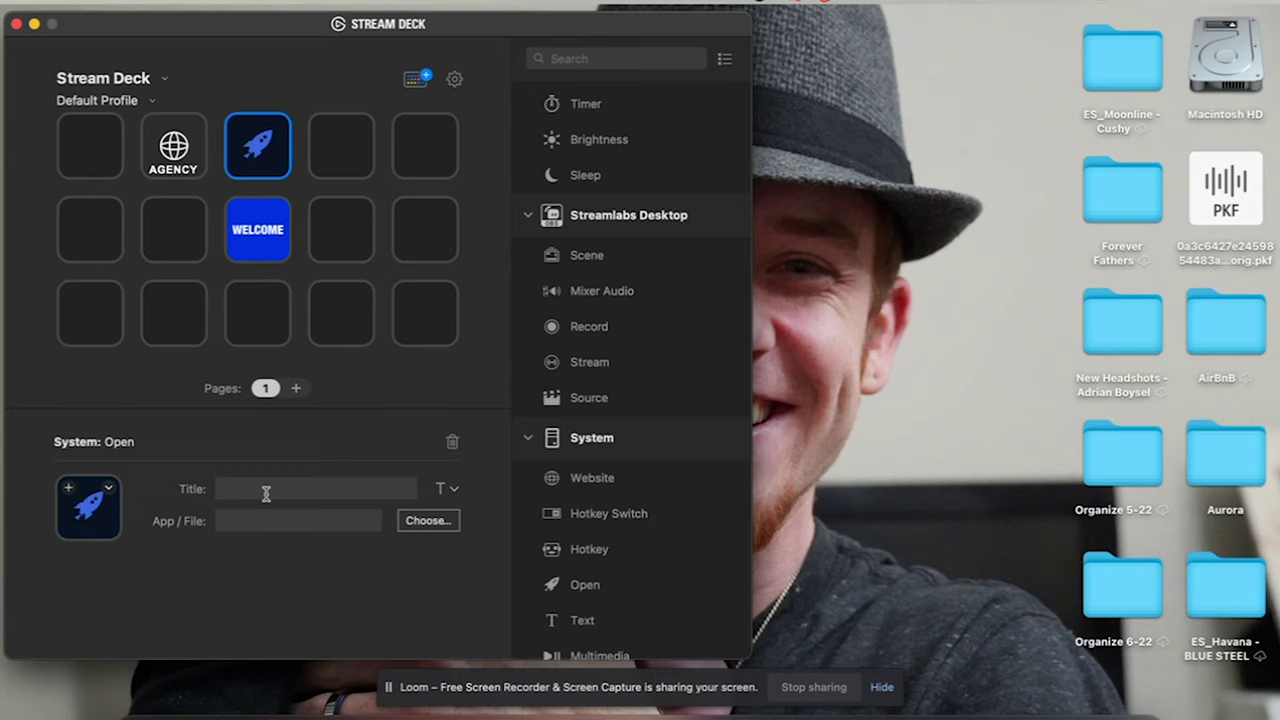
Try Photoshop and PHOTOSHOP as titles for the Open key, and clear the title
{"action": "type", "text": "Photoshop"}
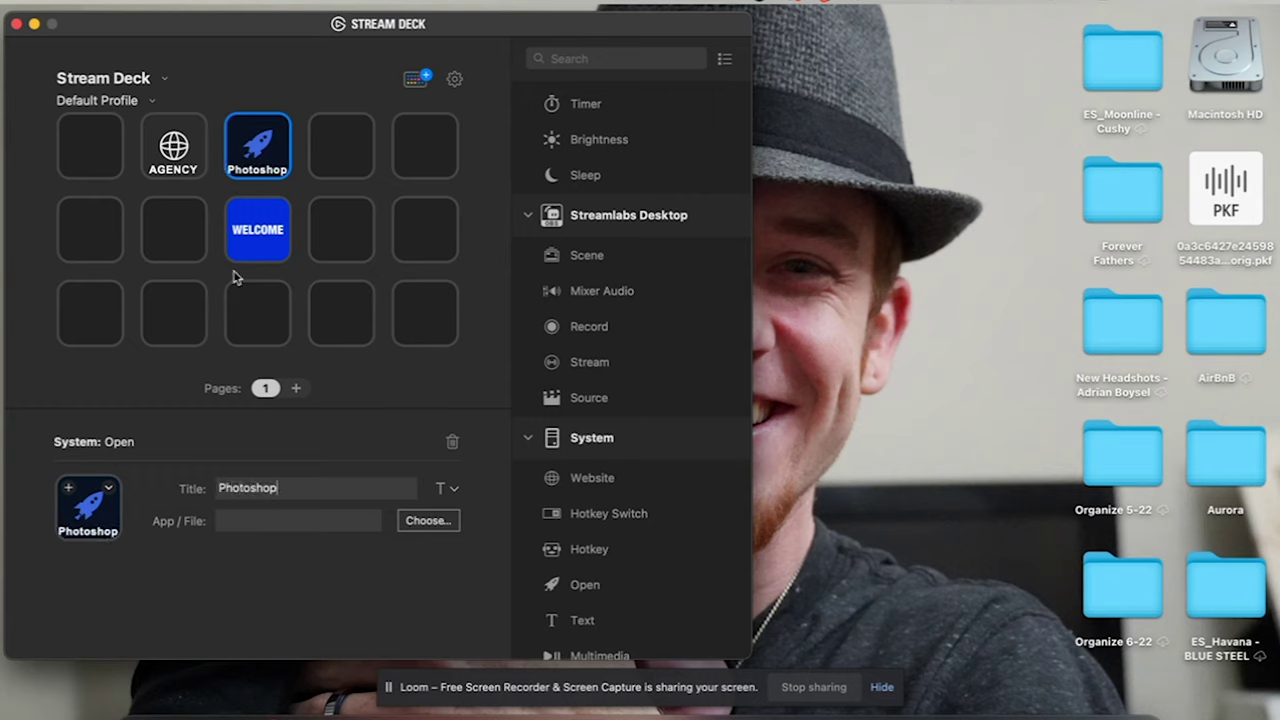
{"action": "double_click", "coordinate": [225, 490]}
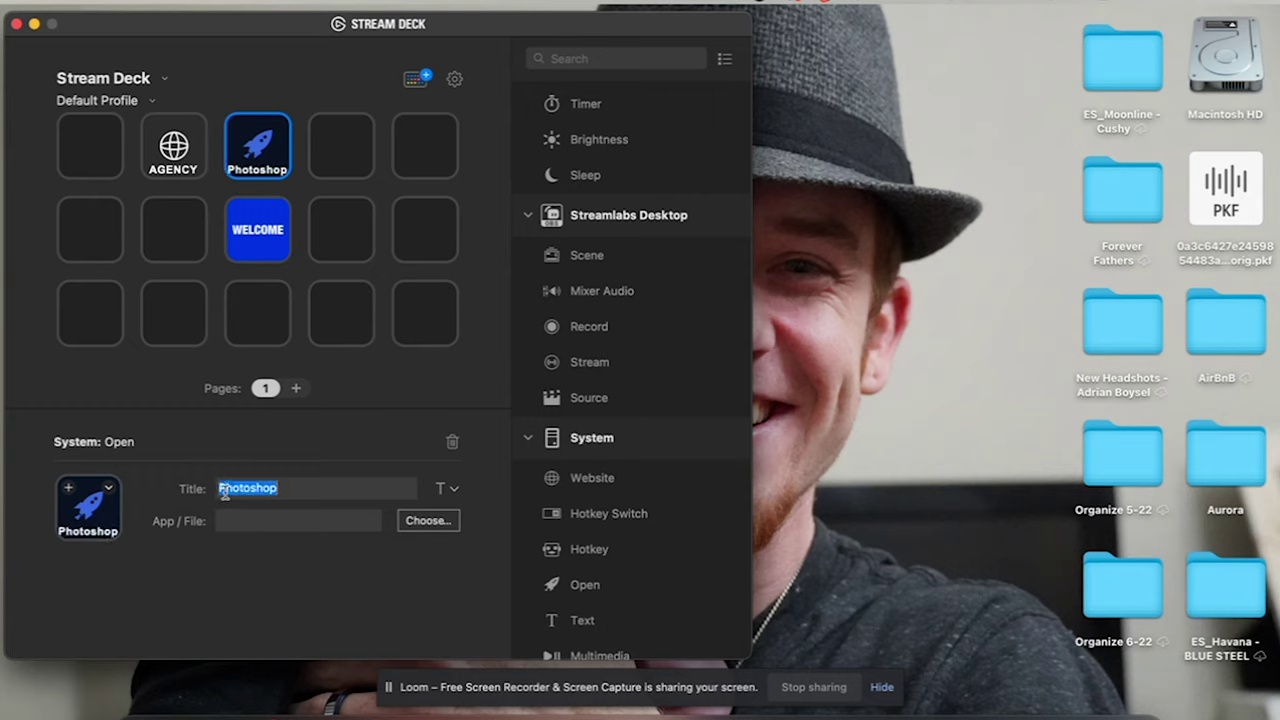
{"action": "left_click", "coordinate": [454, 491]}
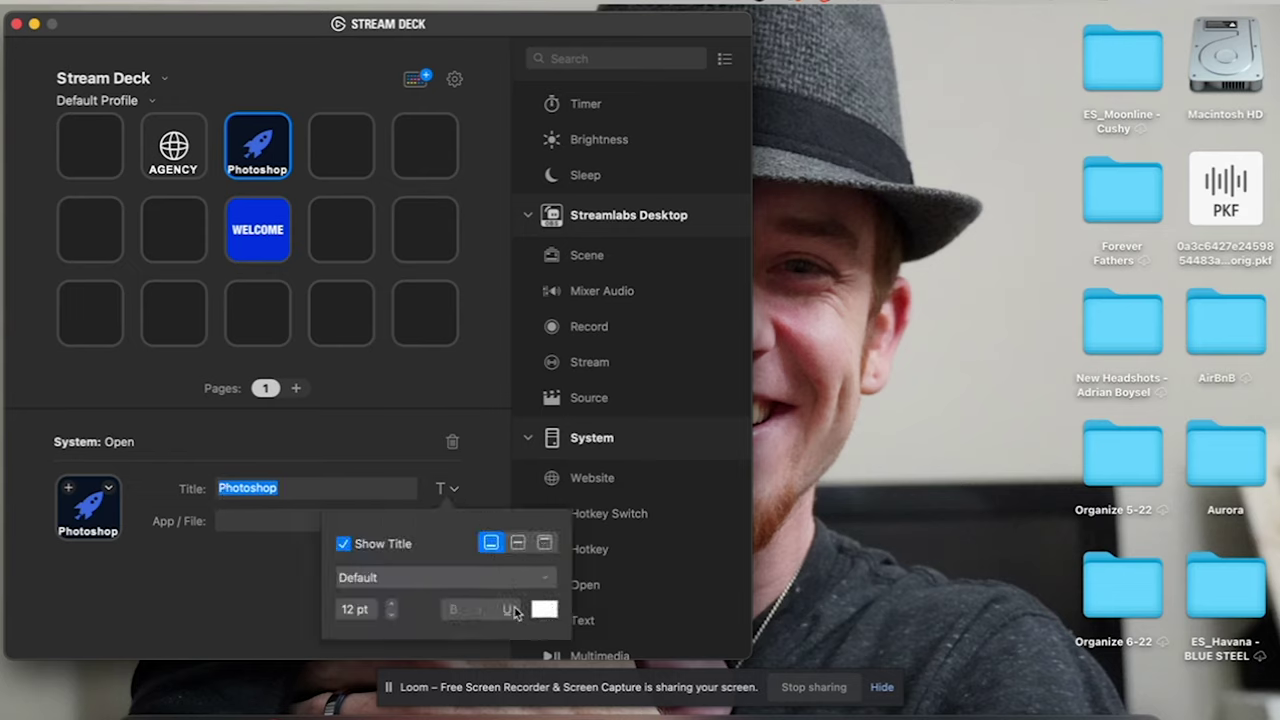
{"action": "left_click", "coordinate": [332, 485]}
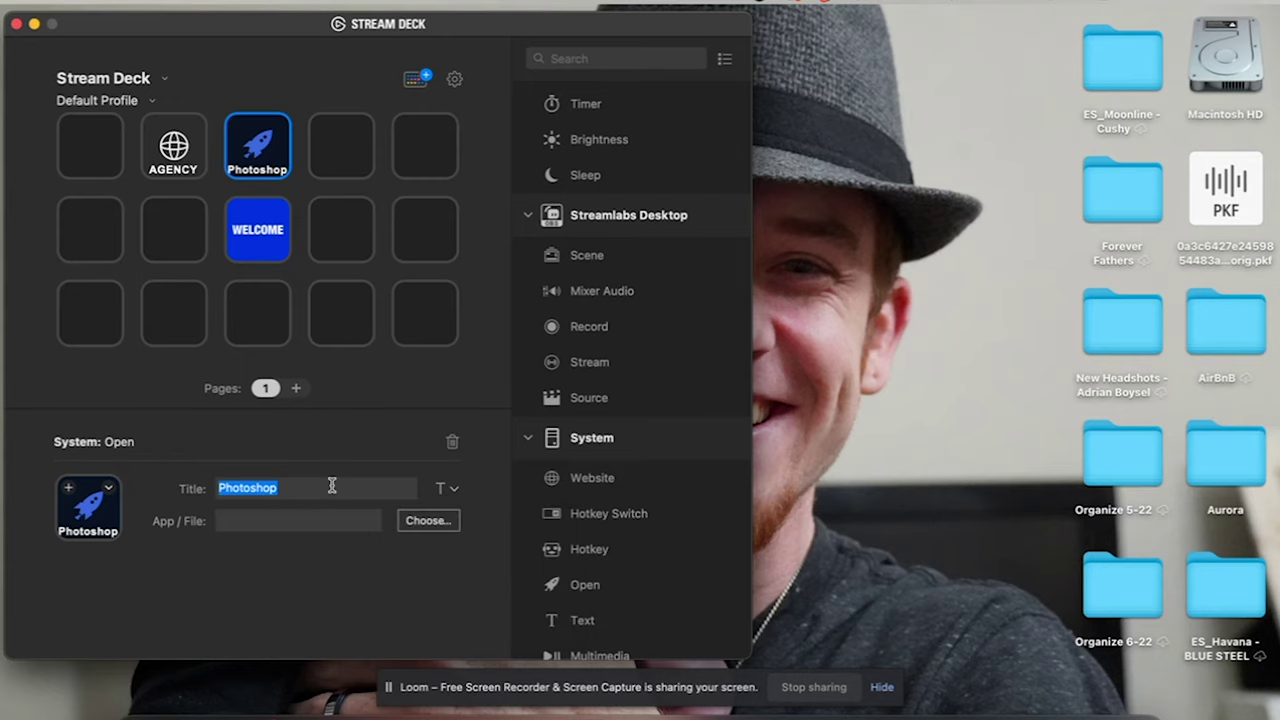
{"action": "type", "text": "HHOTOSHOP"}
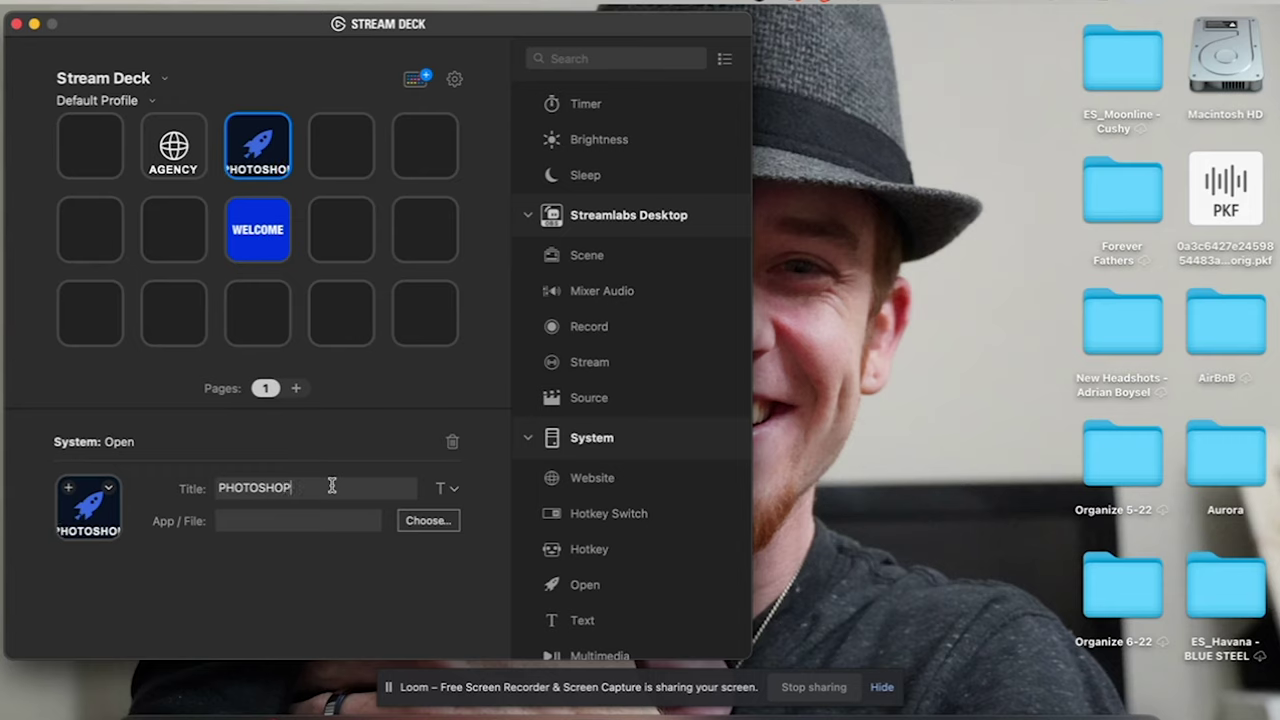
{"action": "double_click", "coordinate": [287, 489]}
{"action": "key", "text": "BackSpace"}
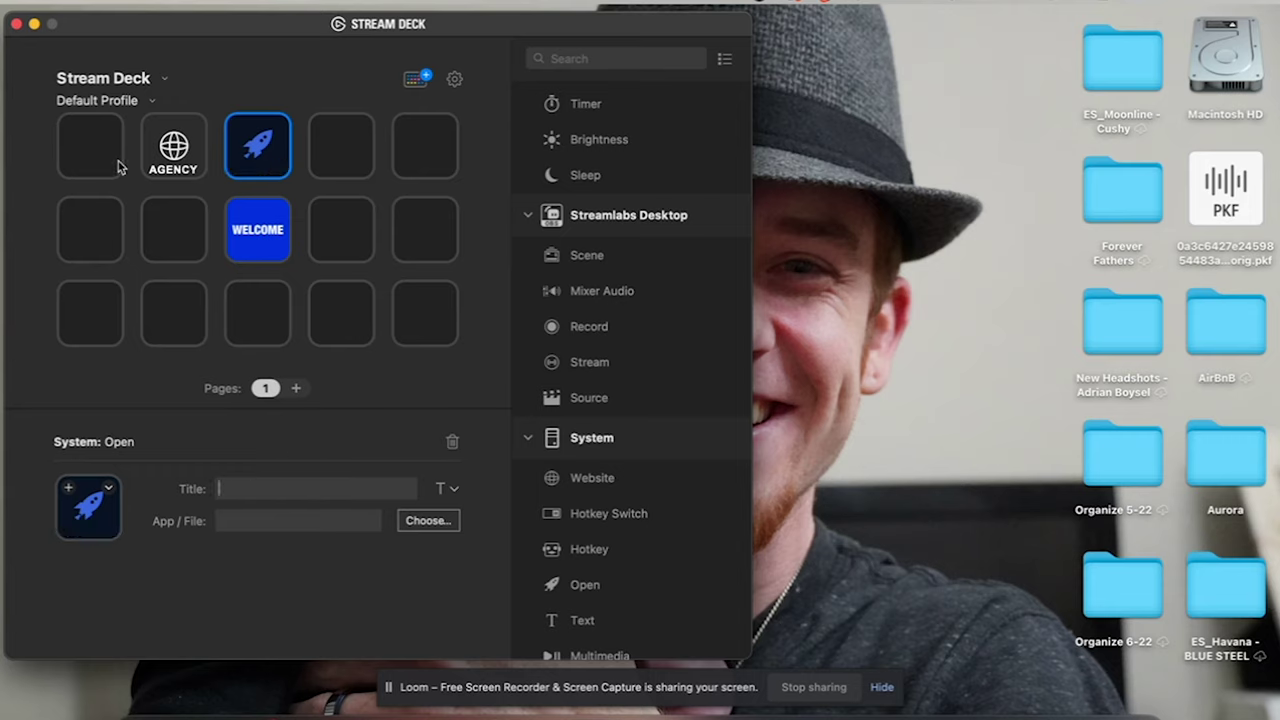
Remove the title from the Multi Action Switch key
{"action": "left_click", "coordinate": [163, 152]}
{"action": "double_click", "coordinate": [240, 488]}
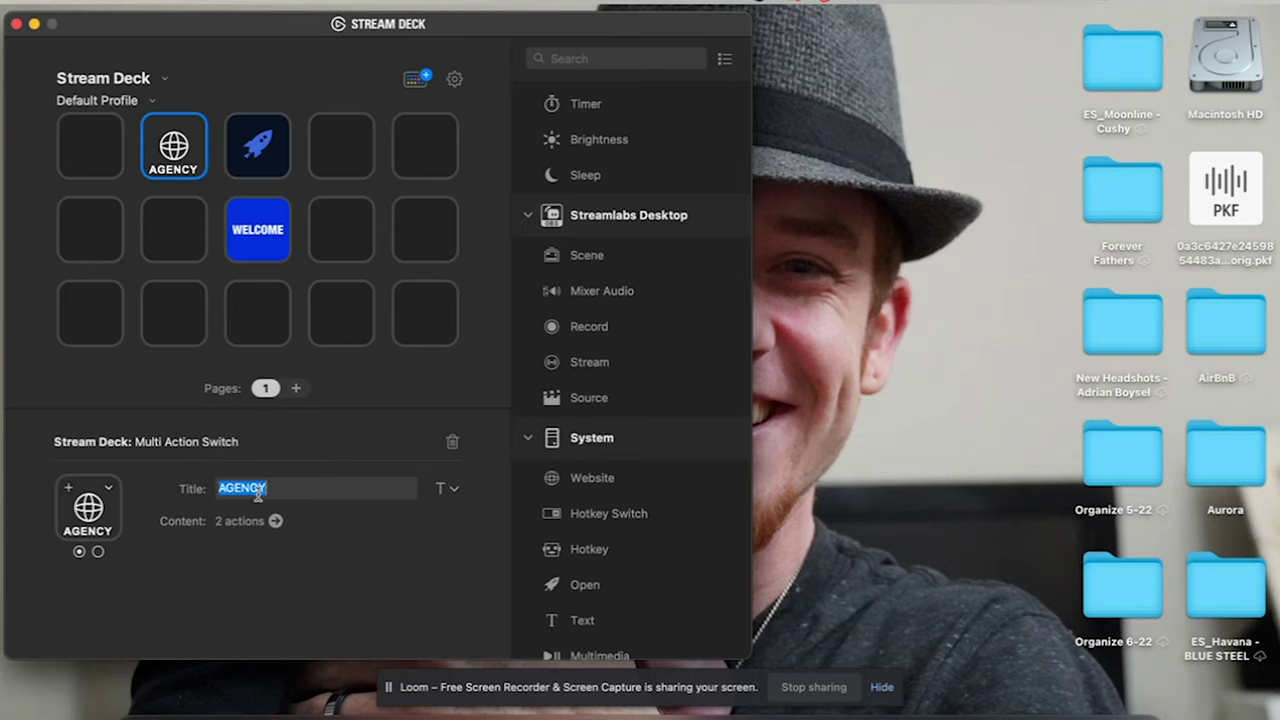
{"action": "key", "text": "BackSpace"}
{"action": "left_click", "coordinate": [252, 145]}
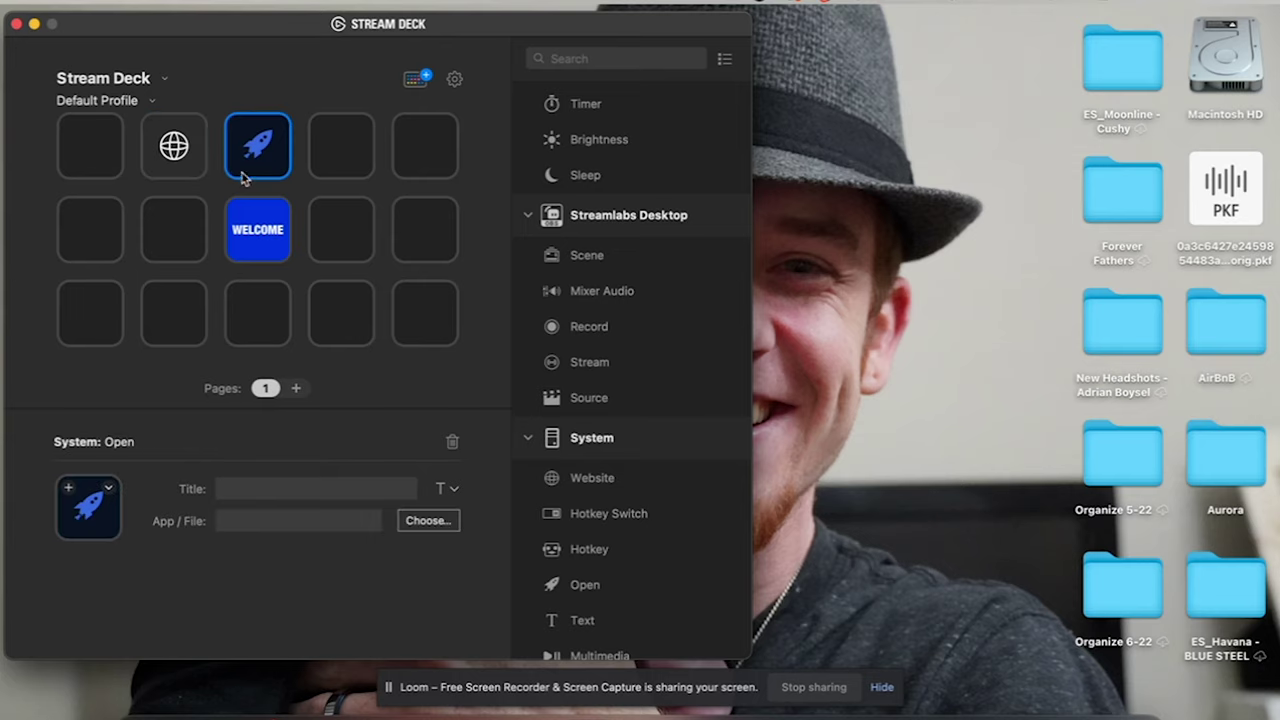
{"action": "left_click", "coordinate": [176, 148]}
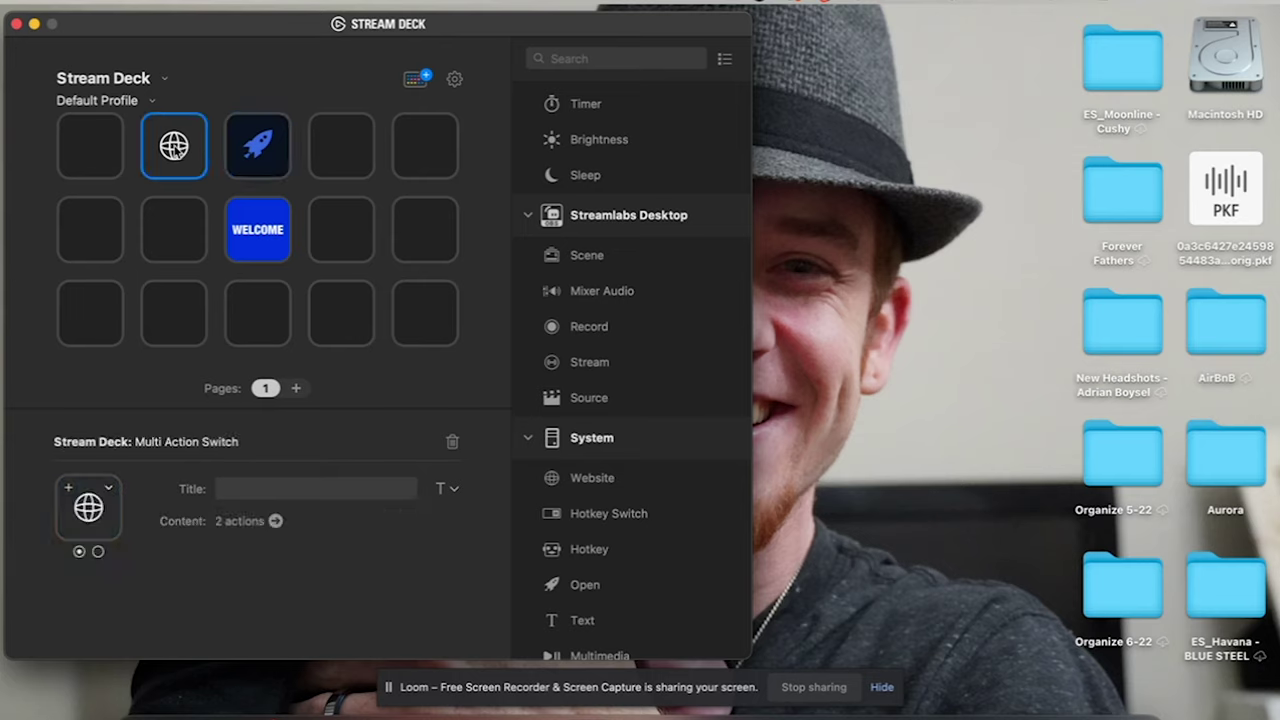
Set the Open key's target to Adobe Photoshop 2022 from the Applications folder and leave its title empty
{"action": "left_click", "coordinate": [246, 156]}
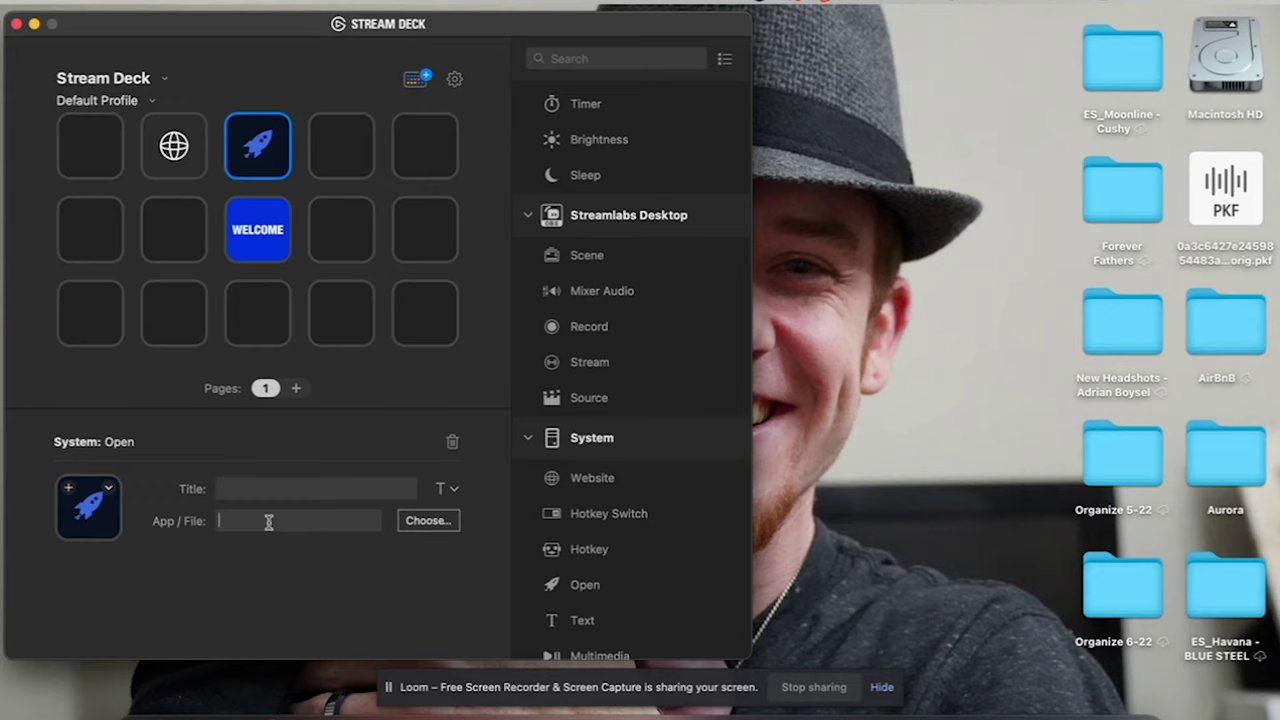
{"action": "left_click", "coordinate": [424, 524]}
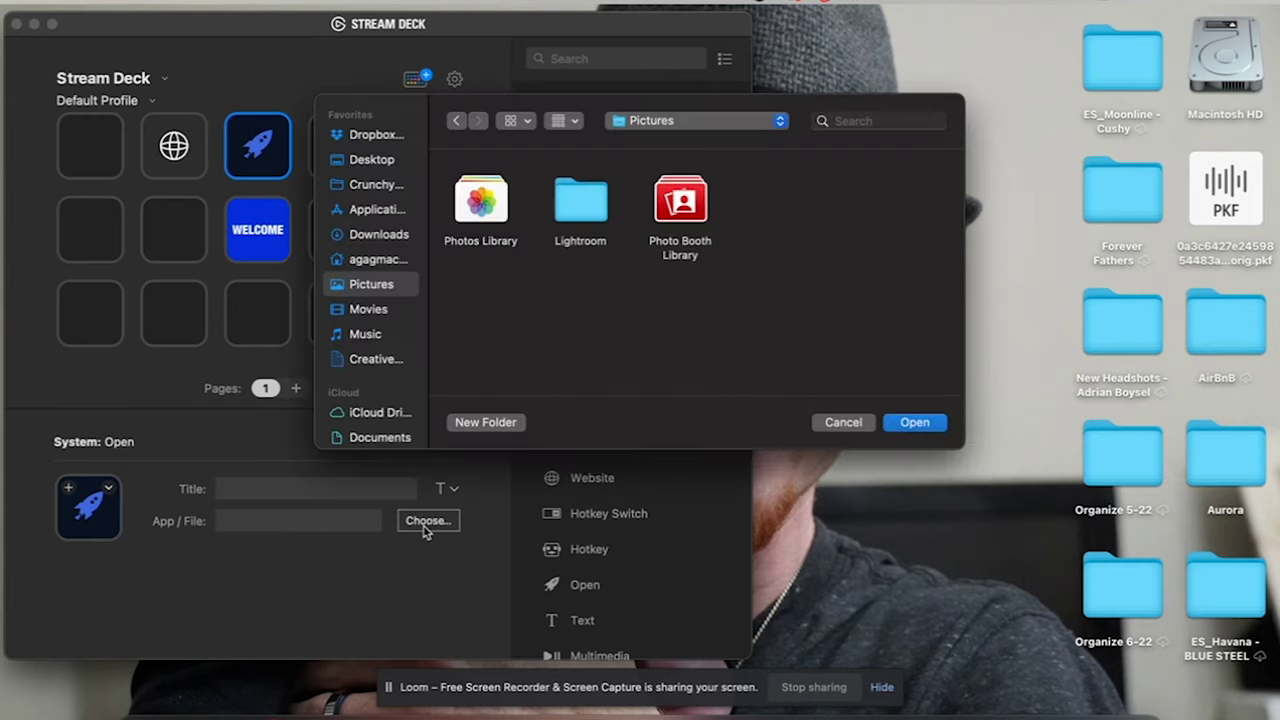
{"action": "left_click", "coordinate": [382, 209]}
{"action": "scroll", "coordinate": [683, 222], "scroll_direction": "down", "scroll_amount": 3}
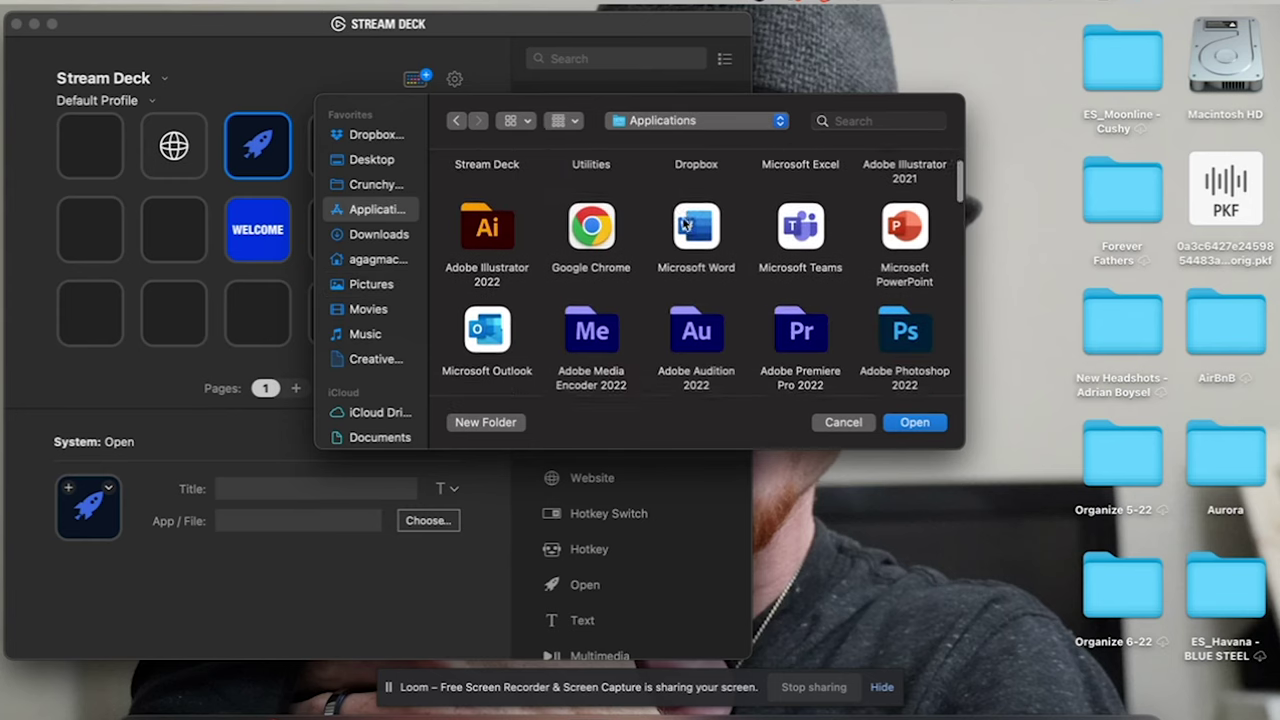
{"action": "left_click", "coordinate": [900, 292]}
{"action": "left_click", "coordinate": [914, 422]}
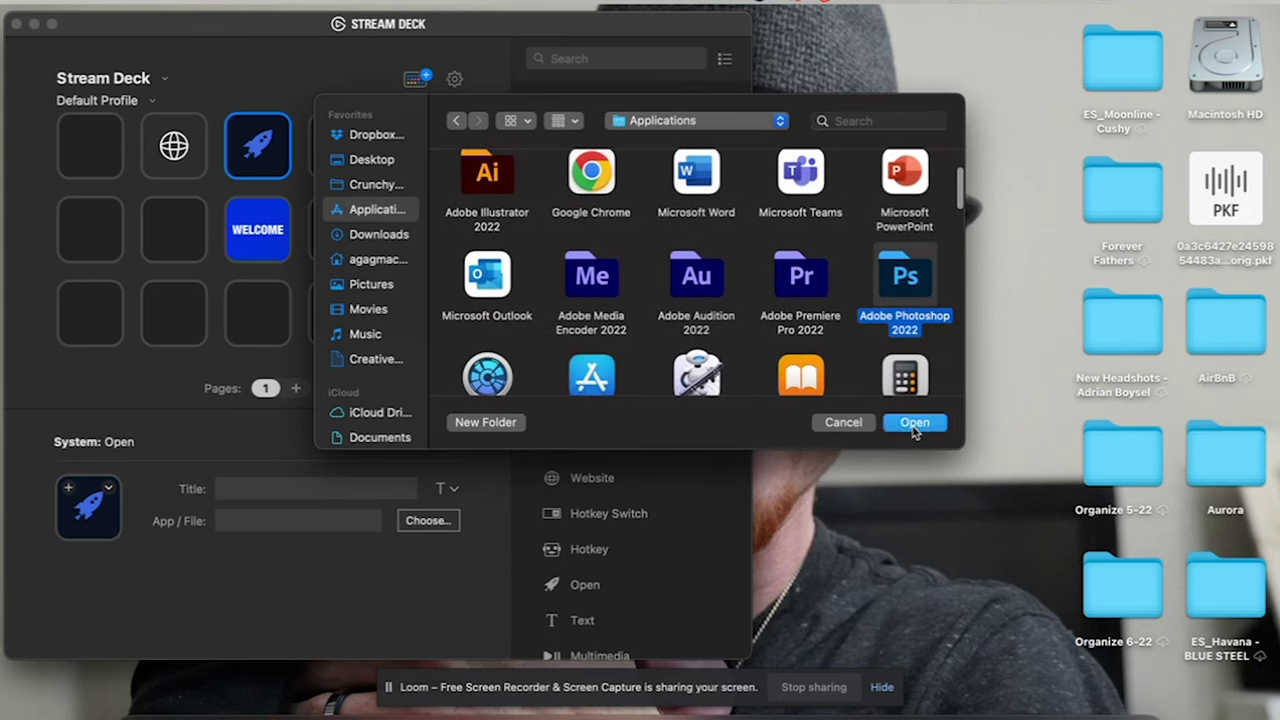
{"action": "triple_click", "coordinate": [281, 488]}
{"action": "key", "text": "BackSpace"}
{"action": "triple_click", "coordinate": [281, 488]}
{"action": "key", "text": "BackSpace"}
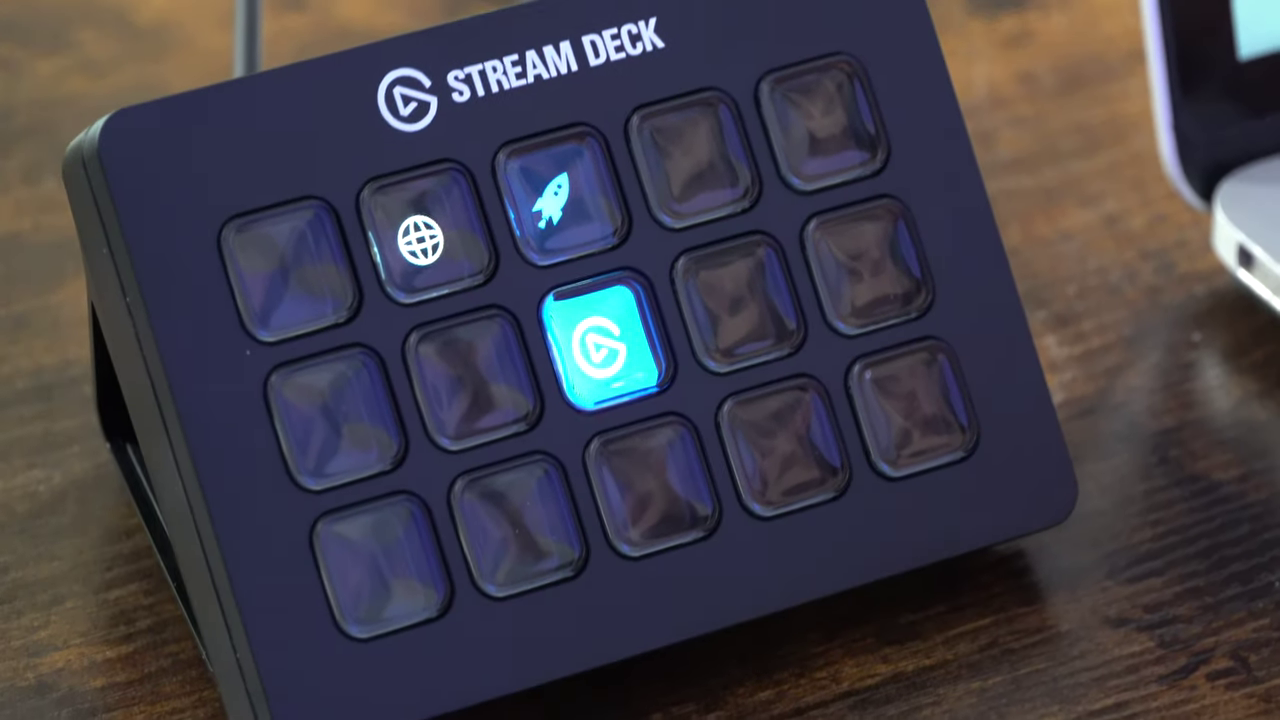
Set the Open key's icon from the file Adobe_Photoshop_CC_icon.png on the Desktop
{"action": "left_click", "coordinate": [109, 491]}
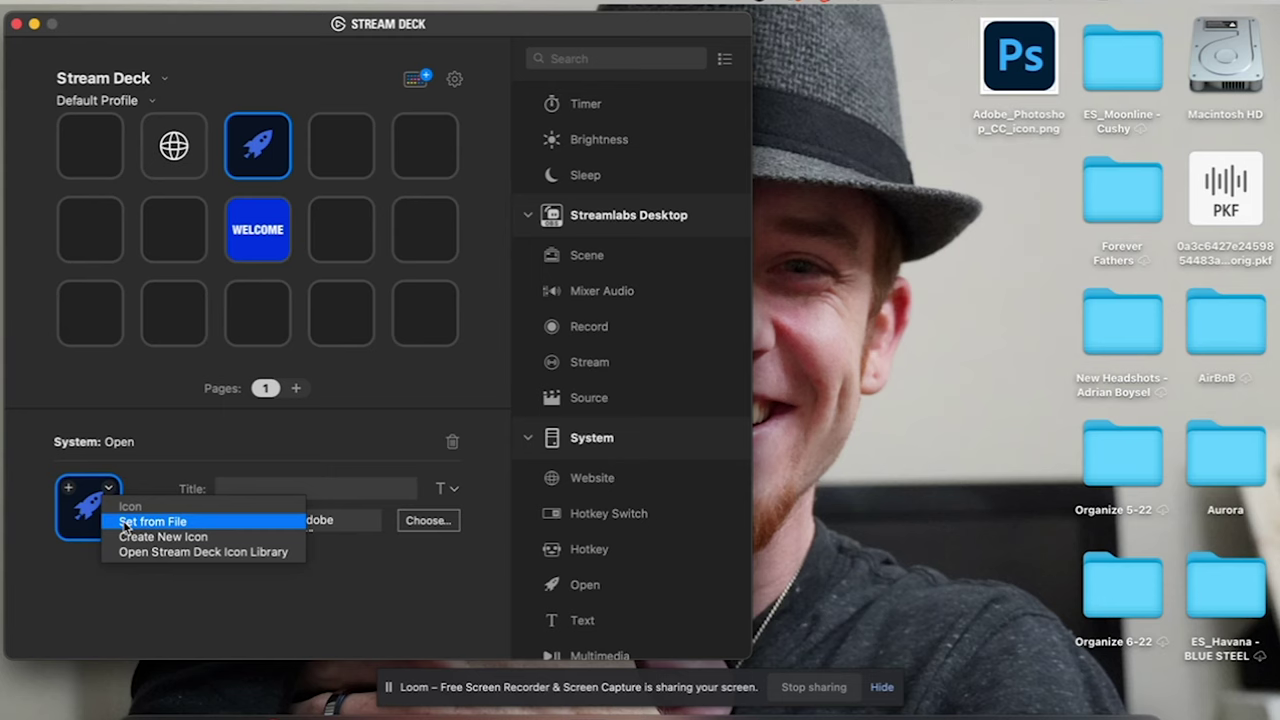
{"action": "left_click", "coordinate": [125, 522]}
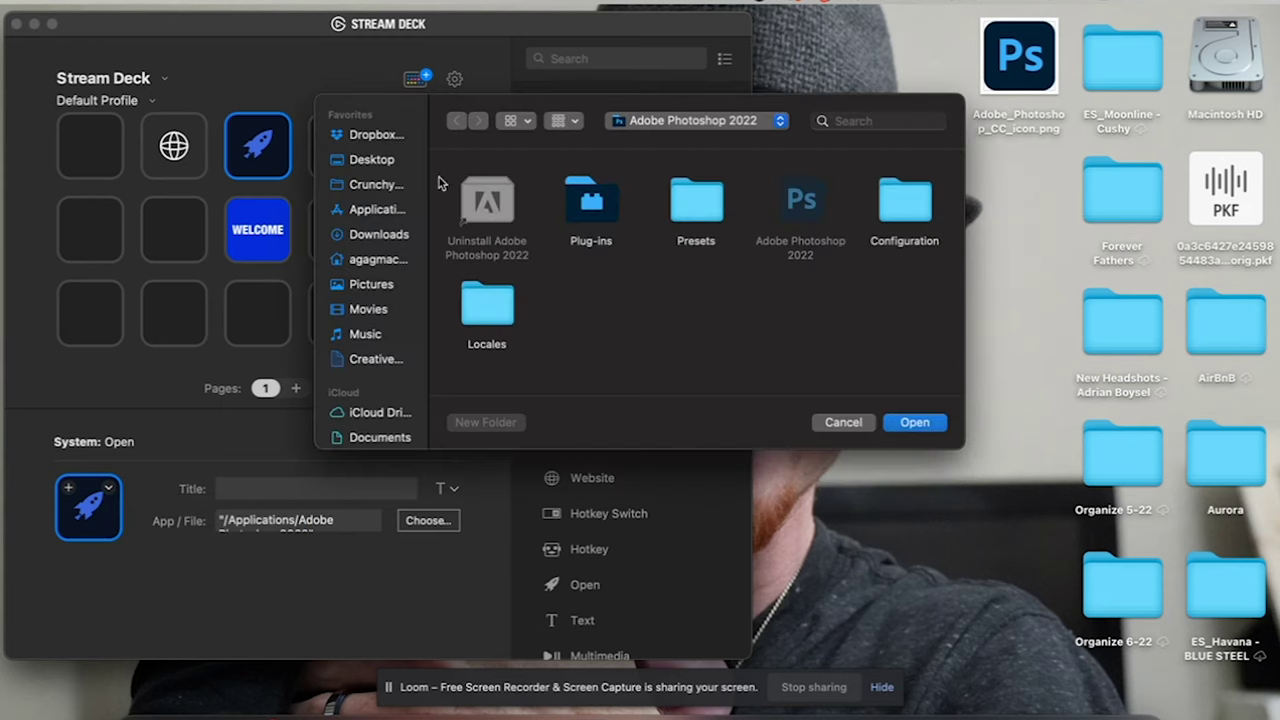
{"action": "left_click", "coordinate": [368, 160]}
{"action": "left_click", "coordinate": [488, 200]}
{"action": "double_click", "coordinate": [488, 200]}
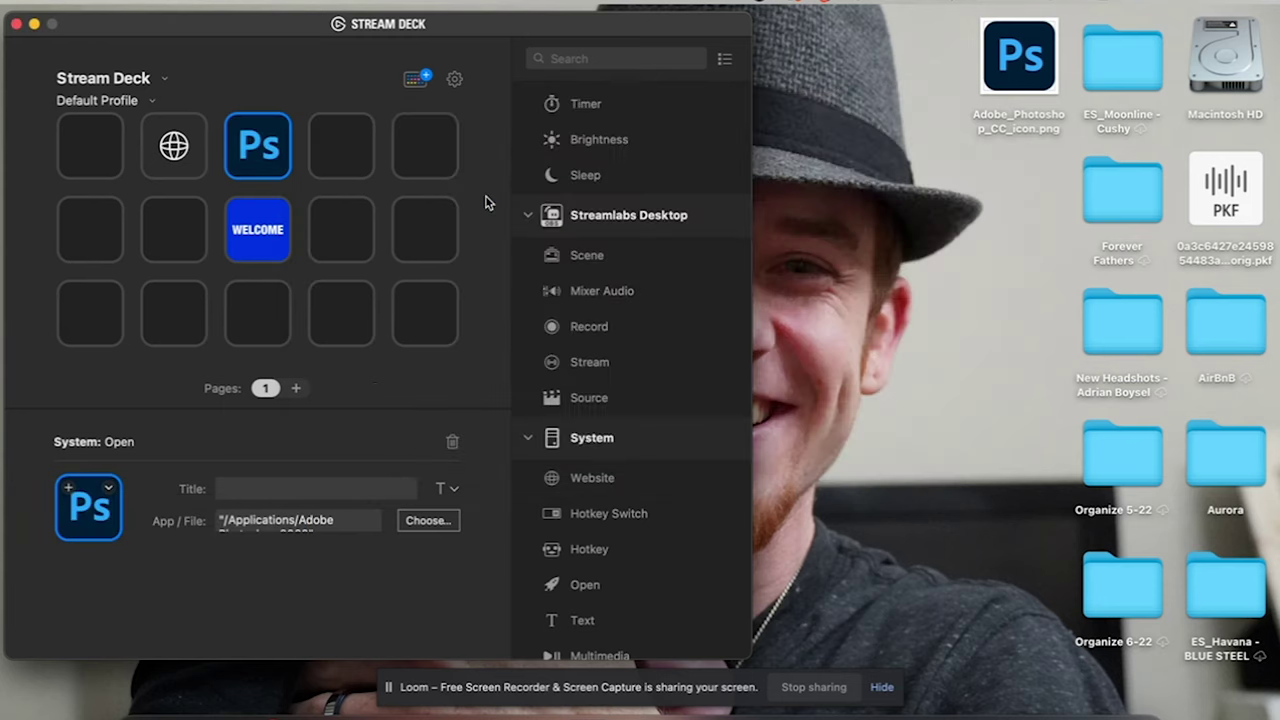
Add an Open action to the fourth and fifth keys of the first row
{"action": "left_click", "coordinate": [460, 385]}
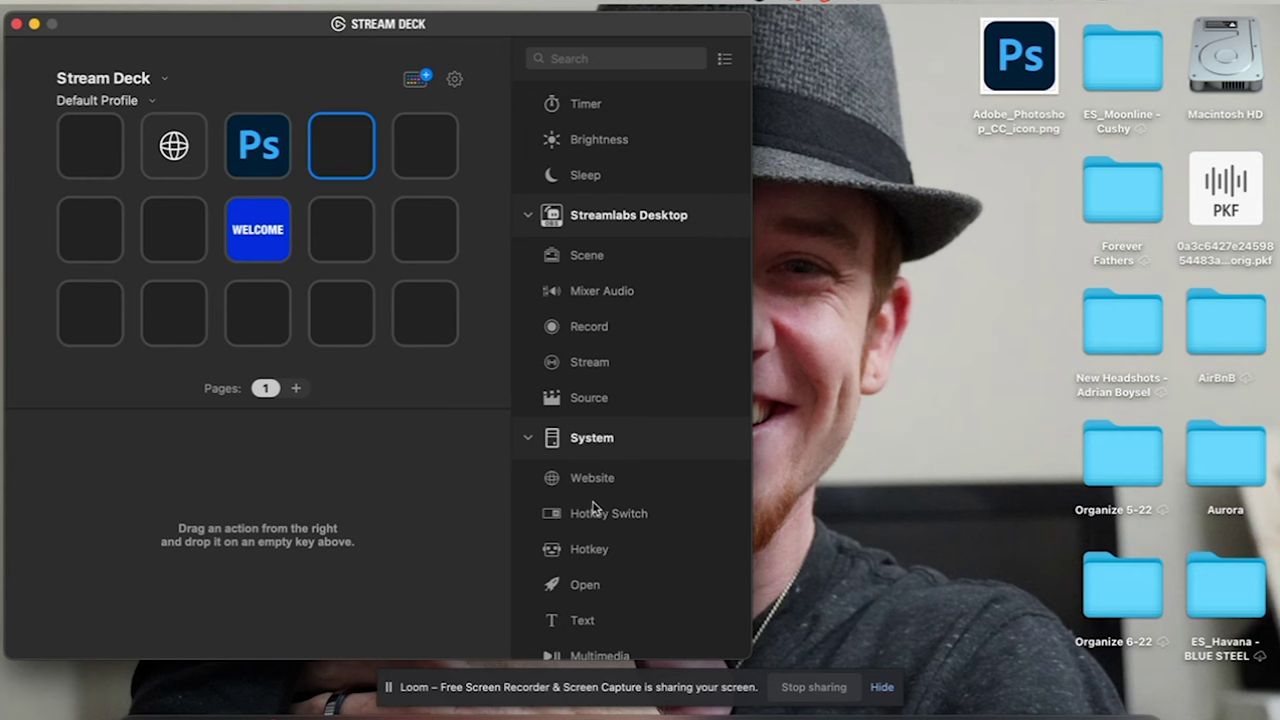
{"action": "left_click_drag", "start_coordinate": [585, 584], "coordinate": [323, 147]}
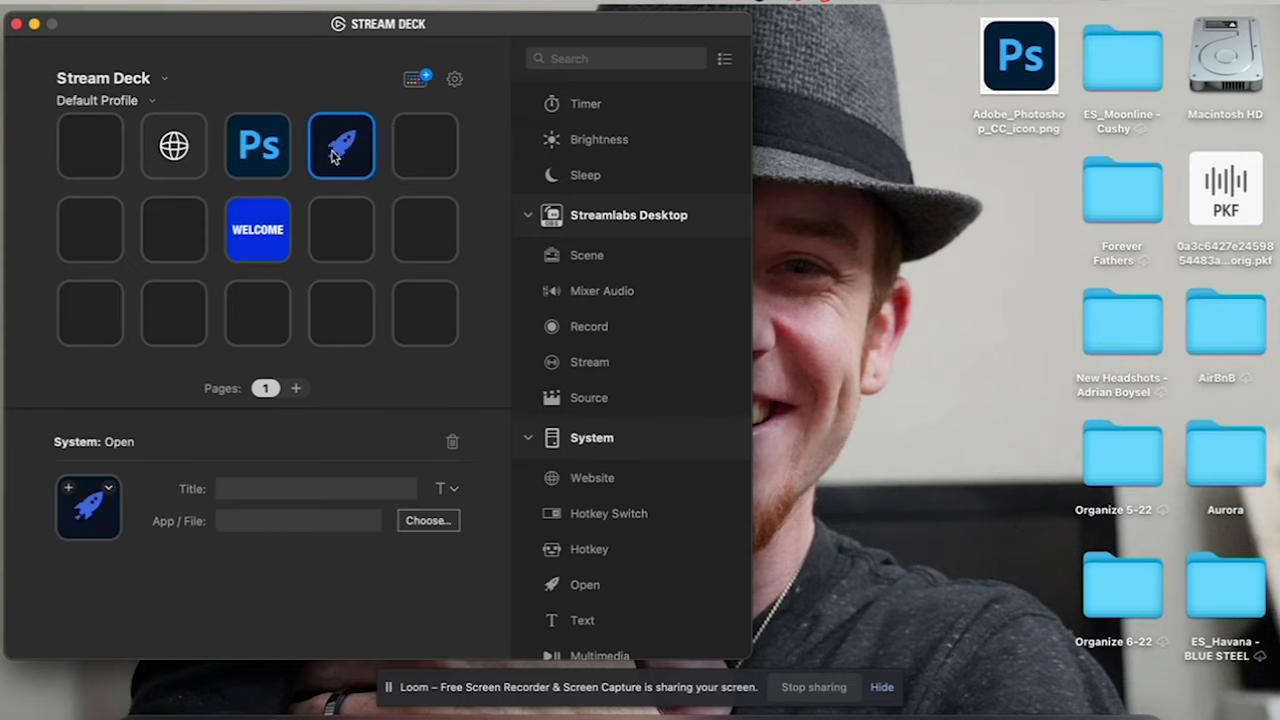
{"action": "scroll", "coordinate": [615, 537], "scroll_direction": "down", "scroll_amount": 5}
{"action": "scroll", "coordinate": [615, 540], "scroll_direction": "down", "scroll_amount": 3}
{"action": "scroll", "coordinate": [615, 540], "scroll_direction": "up", "scroll_amount": 6}
{"action": "scroll", "coordinate": [615, 540], "scroll_direction": "up", "scroll_amount": 7}
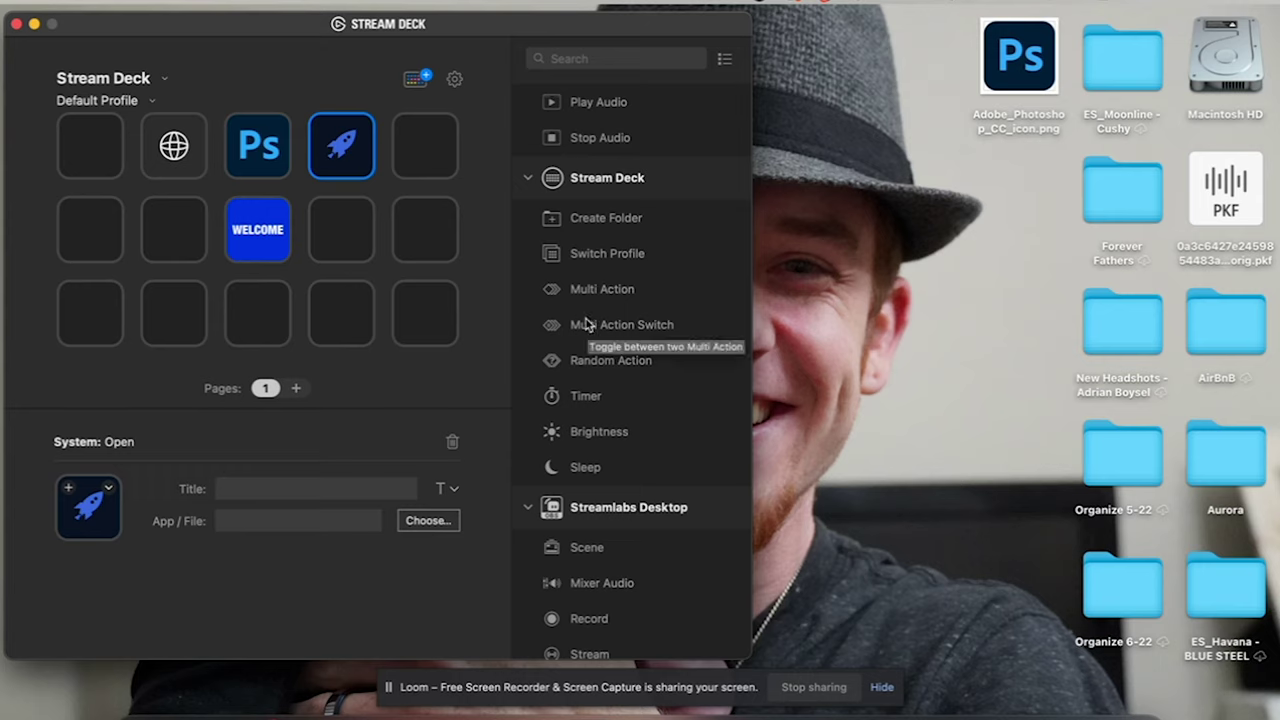
{"action": "scroll", "coordinate": [585, 325], "scroll_direction": "down", "scroll_amount": 8}
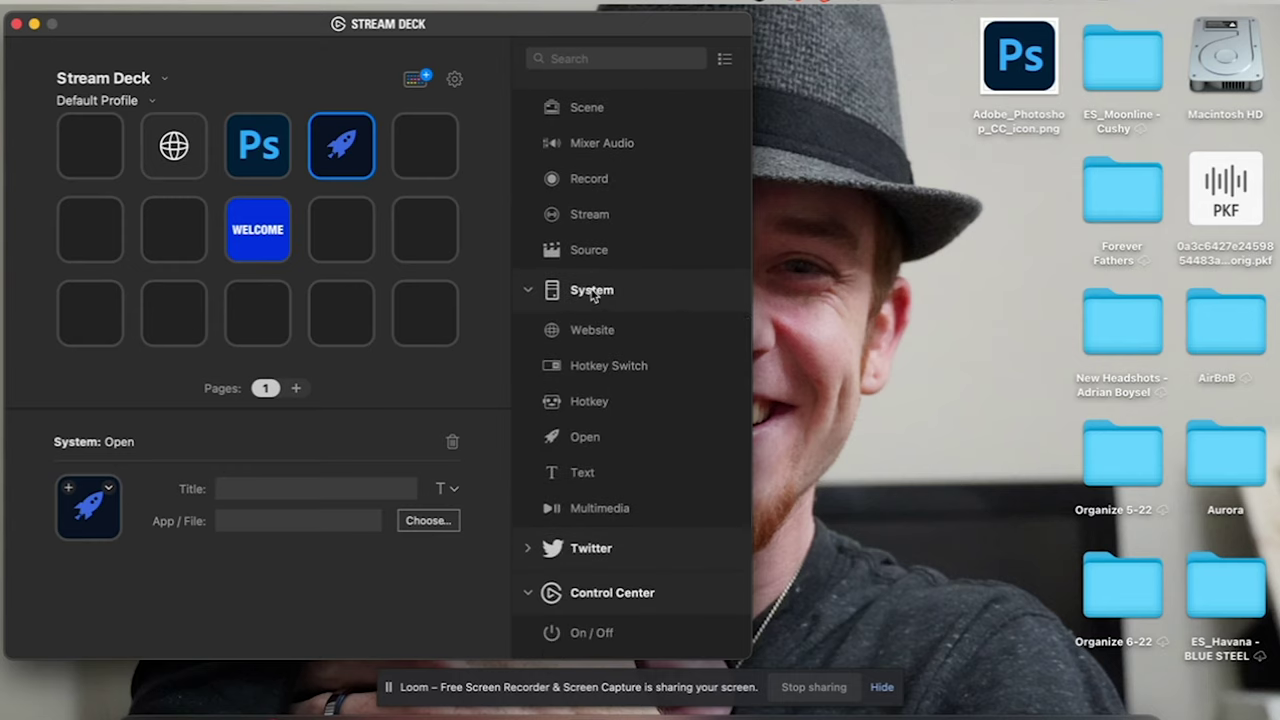
{"action": "left_click_drag", "start_coordinate": [585, 447], "coordinate": [433, 150]}
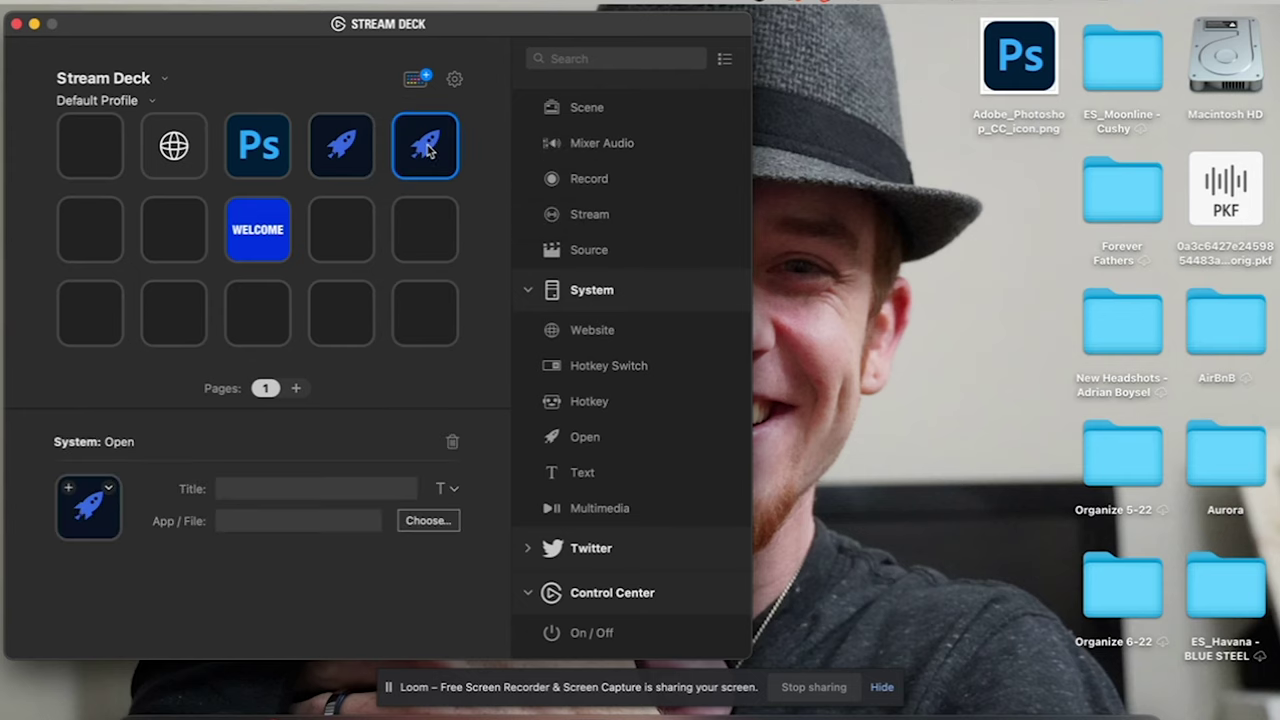
Set the fourth key's Open target to Adobe Illustrator 2022 from its folder in Applications
{"action": "left_click", "coordinate": [360, 143]}
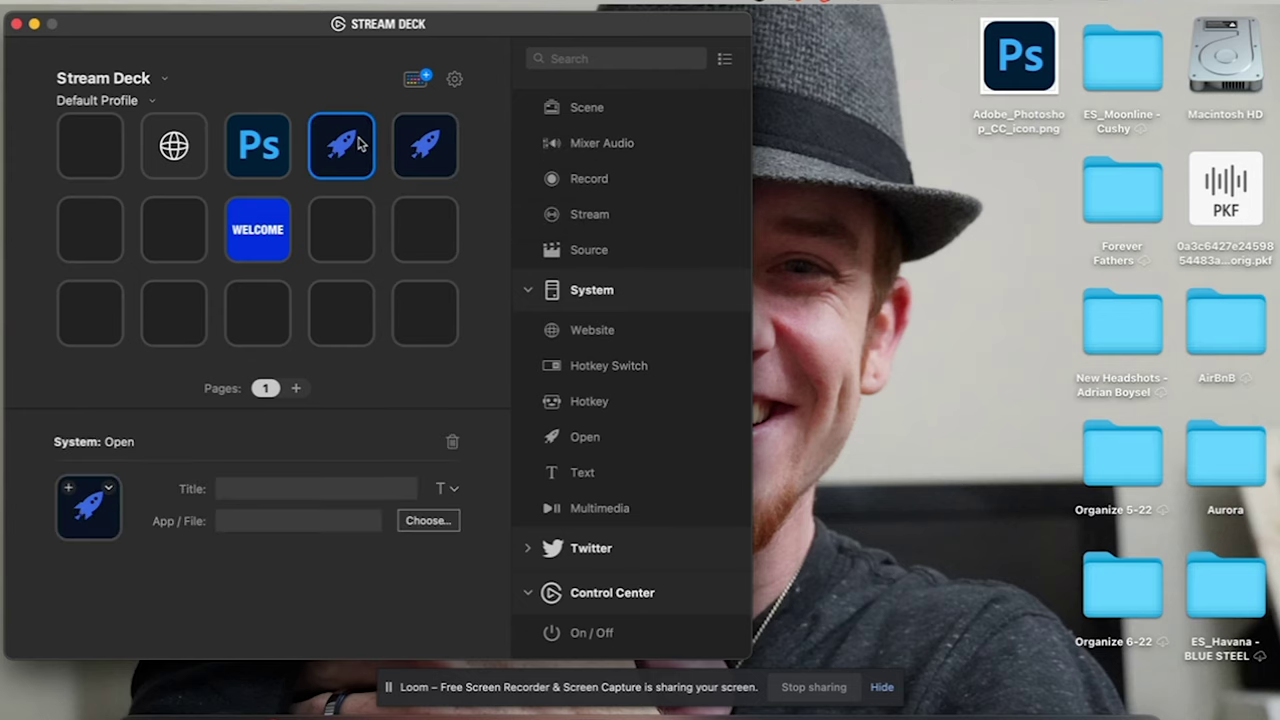
{"action": "left_click", "coordinate": [410, 524]}
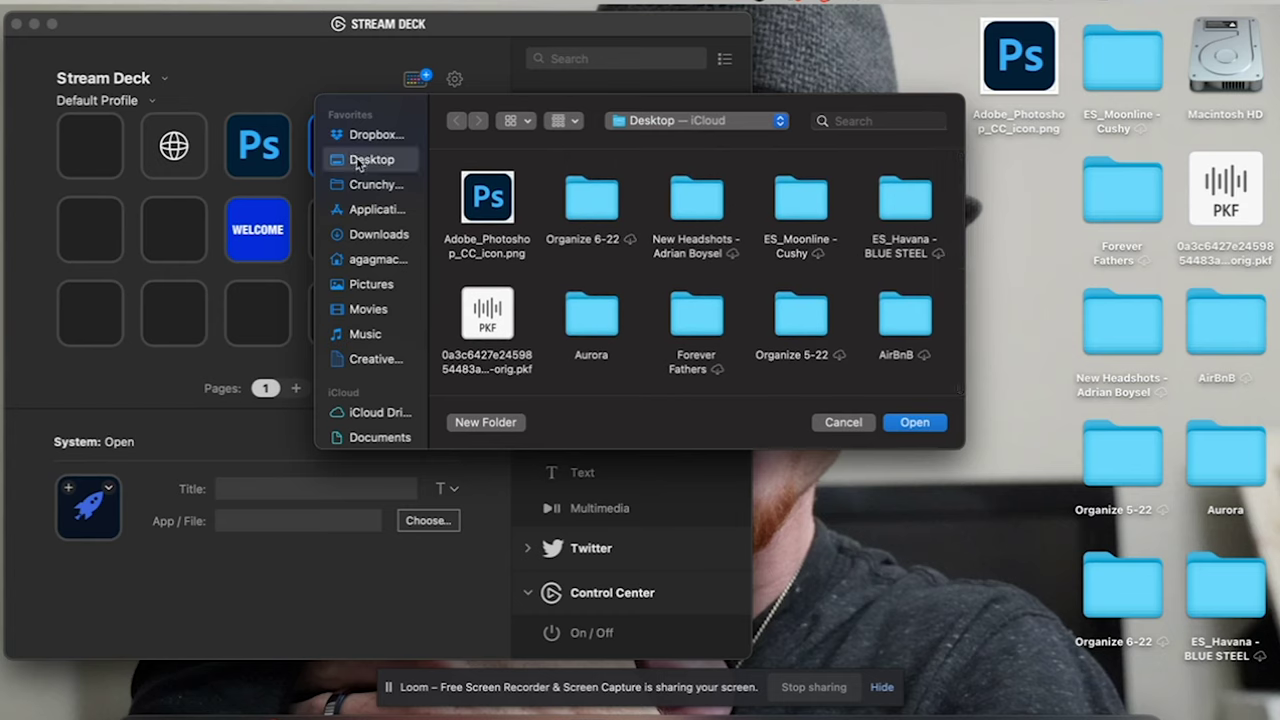
{"action": "left_click", "coordinate": [372, 211]}
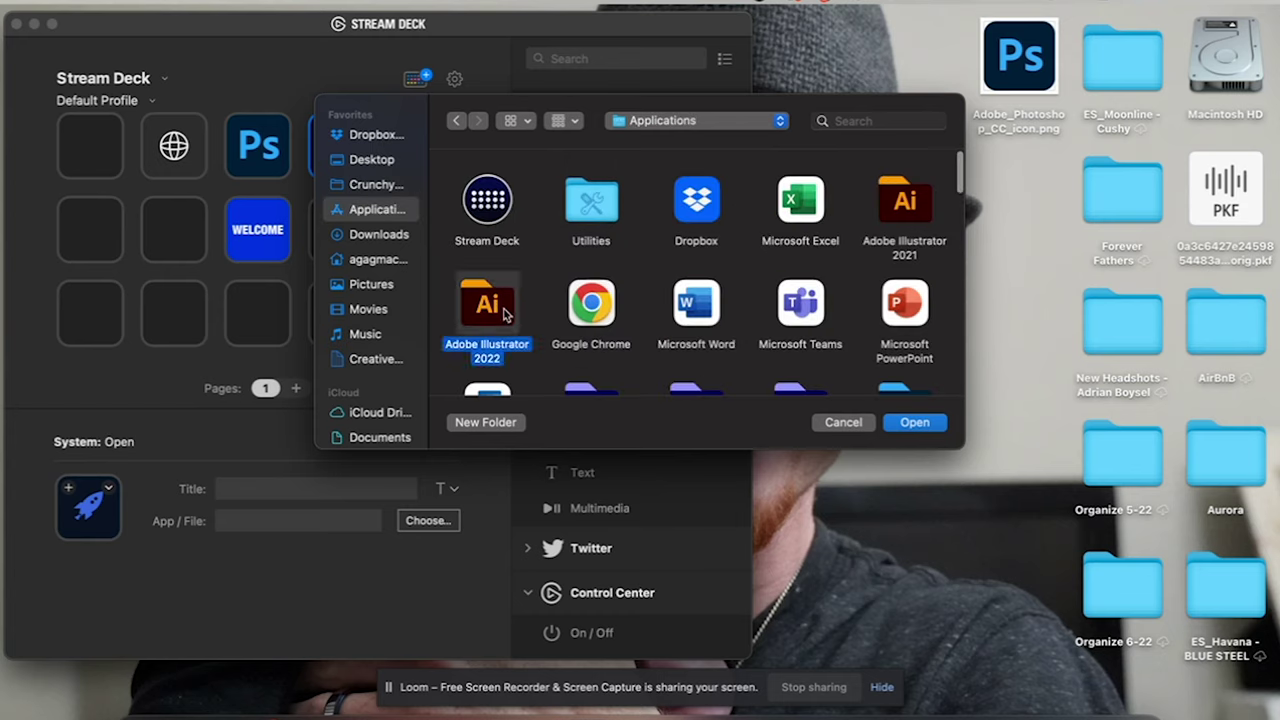
{"action": "double_click", "coordinate": [506, 305]}
{"action": "left_click", "coordinate": [575, 318]}
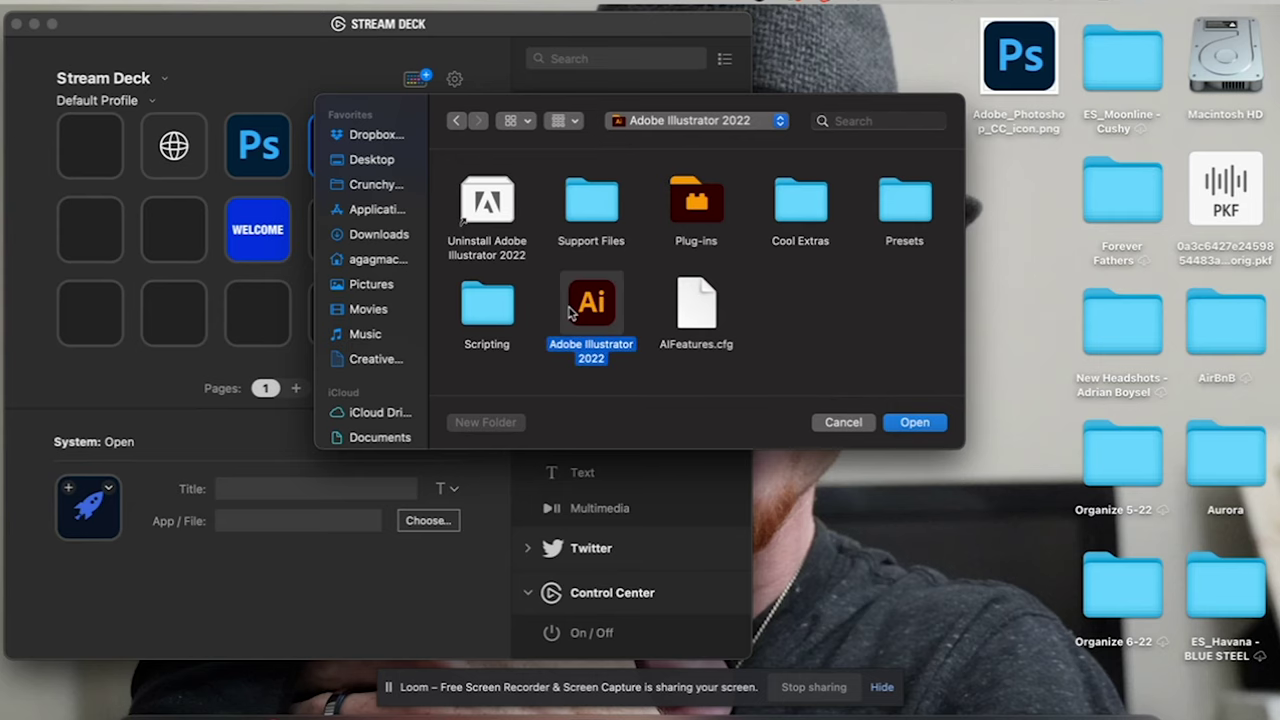
{"action": "left_click", "coordinate": [915, 432]}
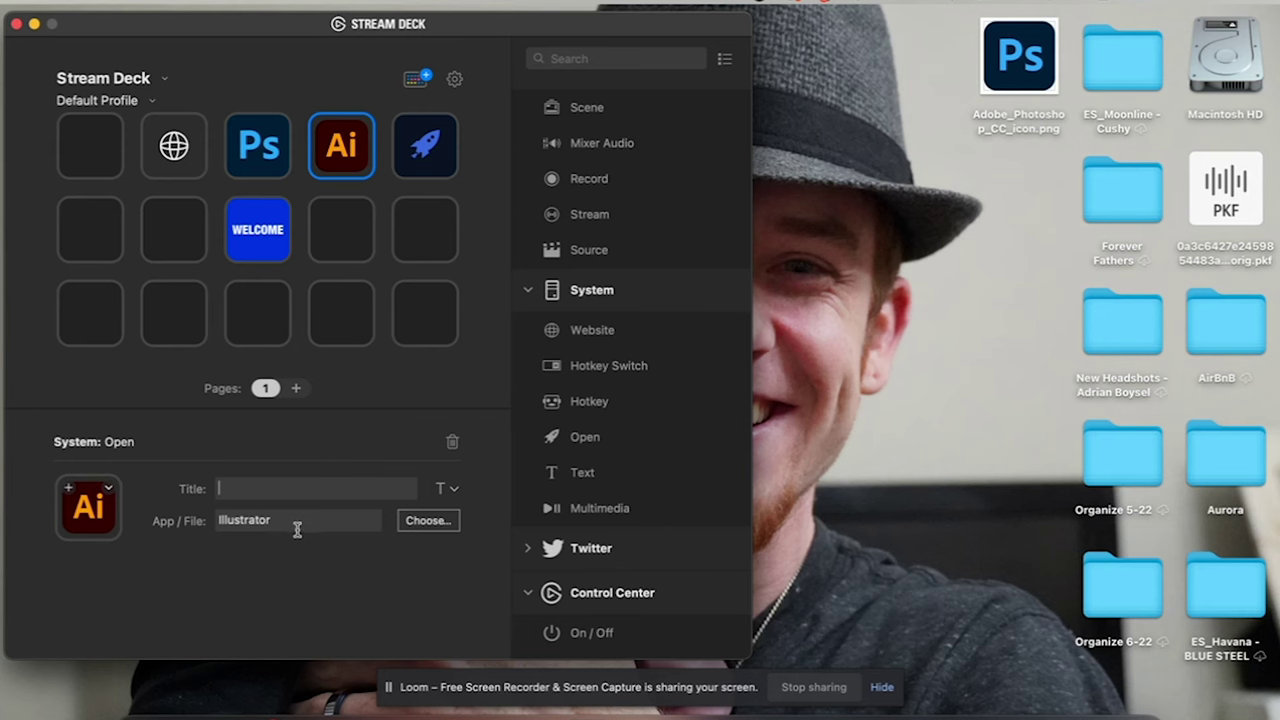
Set the fifth key's Open target to Adobe Premiere Pro 2022 from its folder in Applications
{"action": "left_click", "coordinate": [416, 148]}
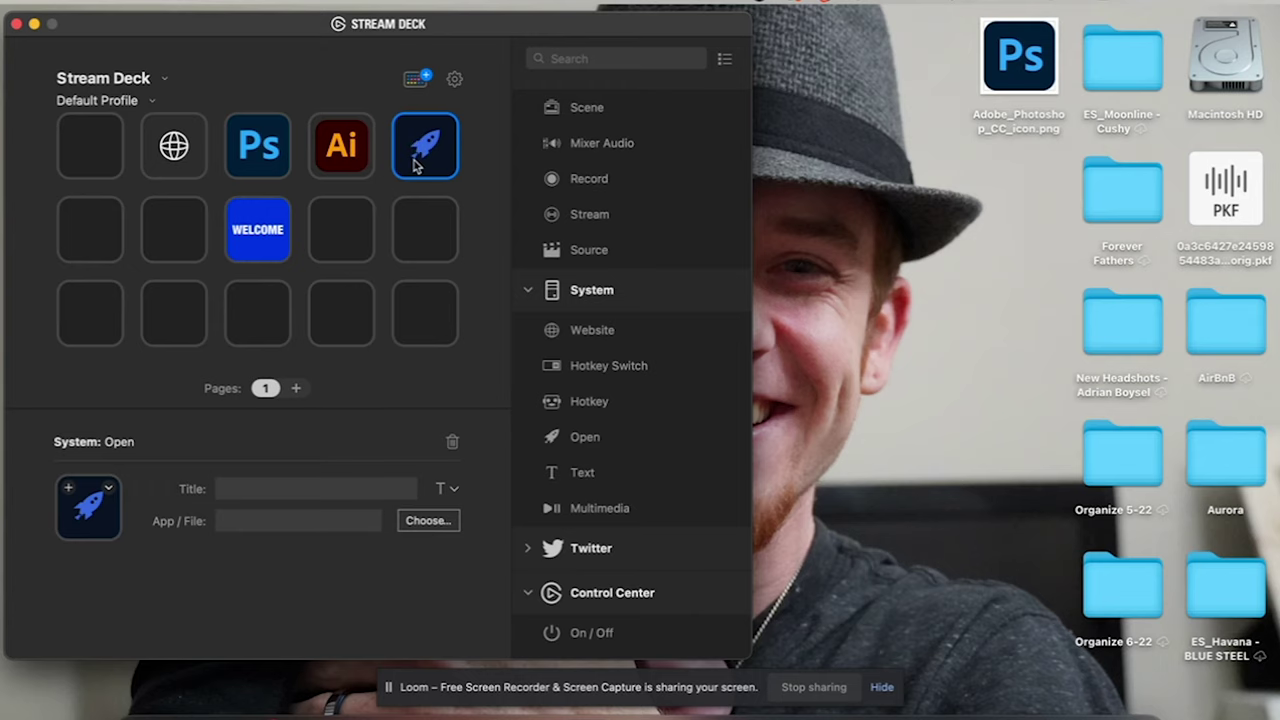
{"action": "left_click", "coordinate": [427, 520]}
{"action": "left_click", "coordinate": [640, 122]}
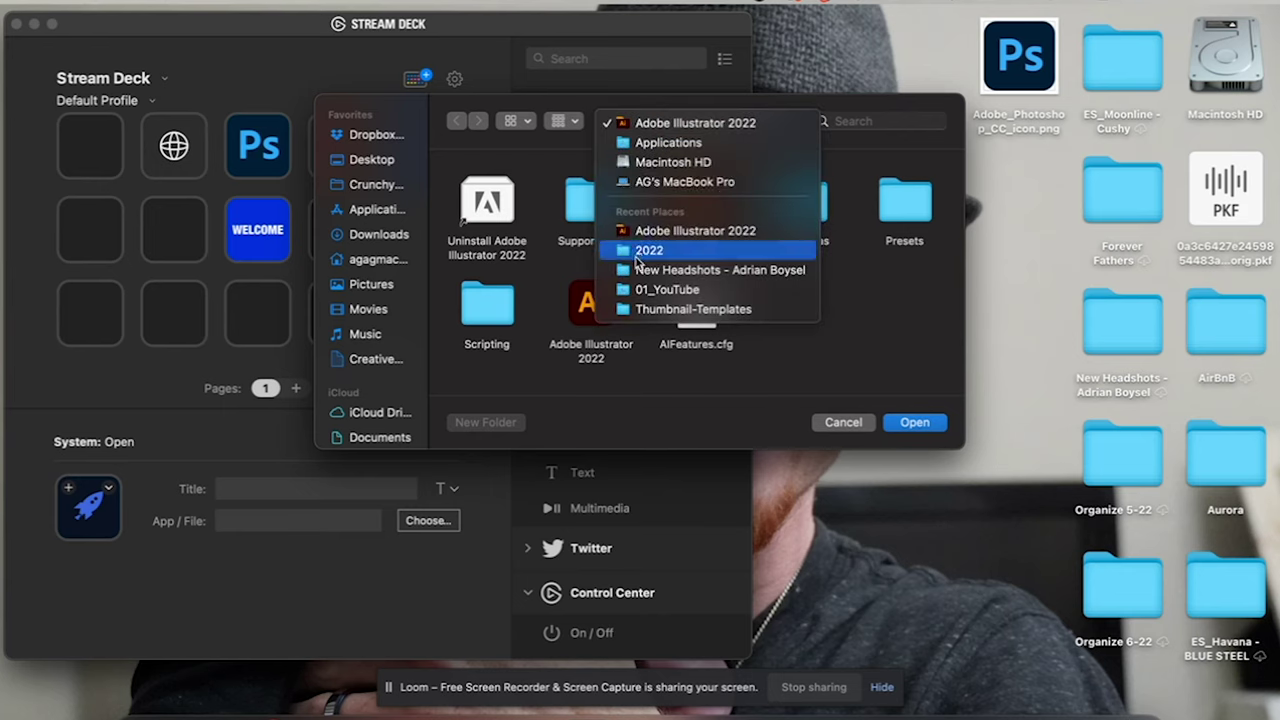
{"action": "left_click", "coordinate": [665, 142]}
{"action": "scroll", "coordinate": [646, 240], "scroll_direction": "down", "scroll_amount": 3}
{"action": "double_click", "coordinate": [793, 262]}
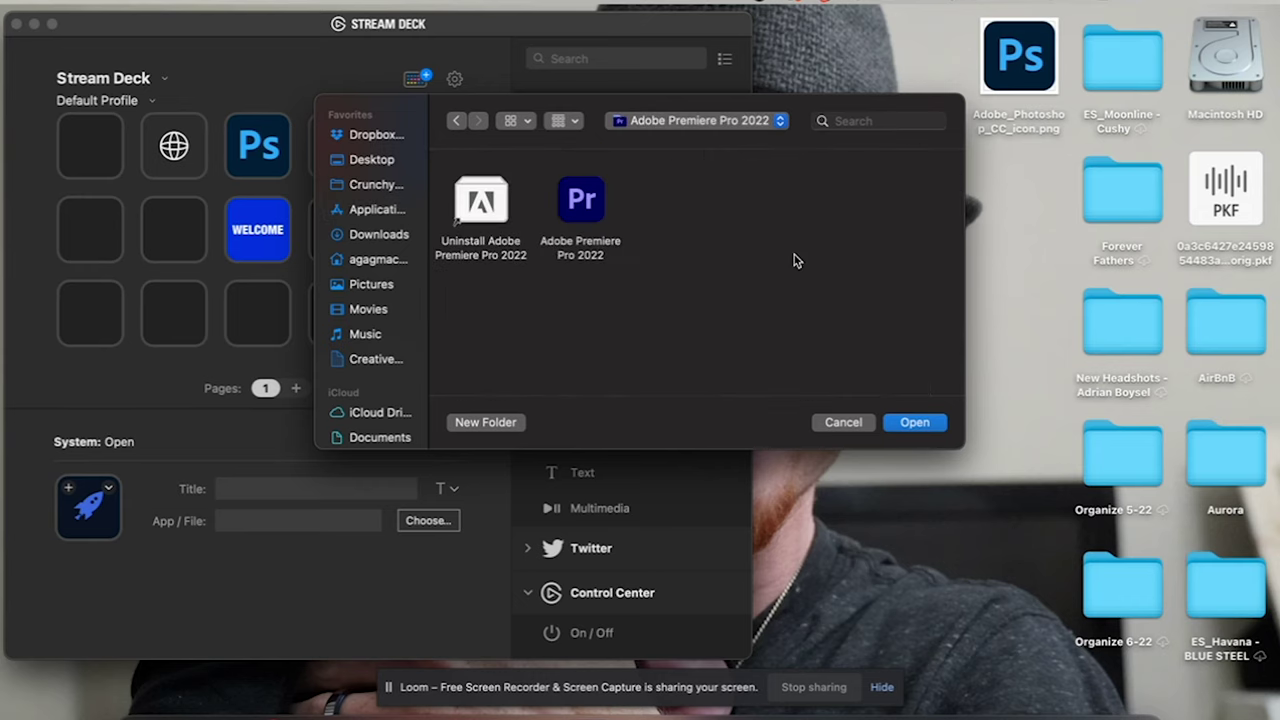
{"action": "key", "text": "a"}
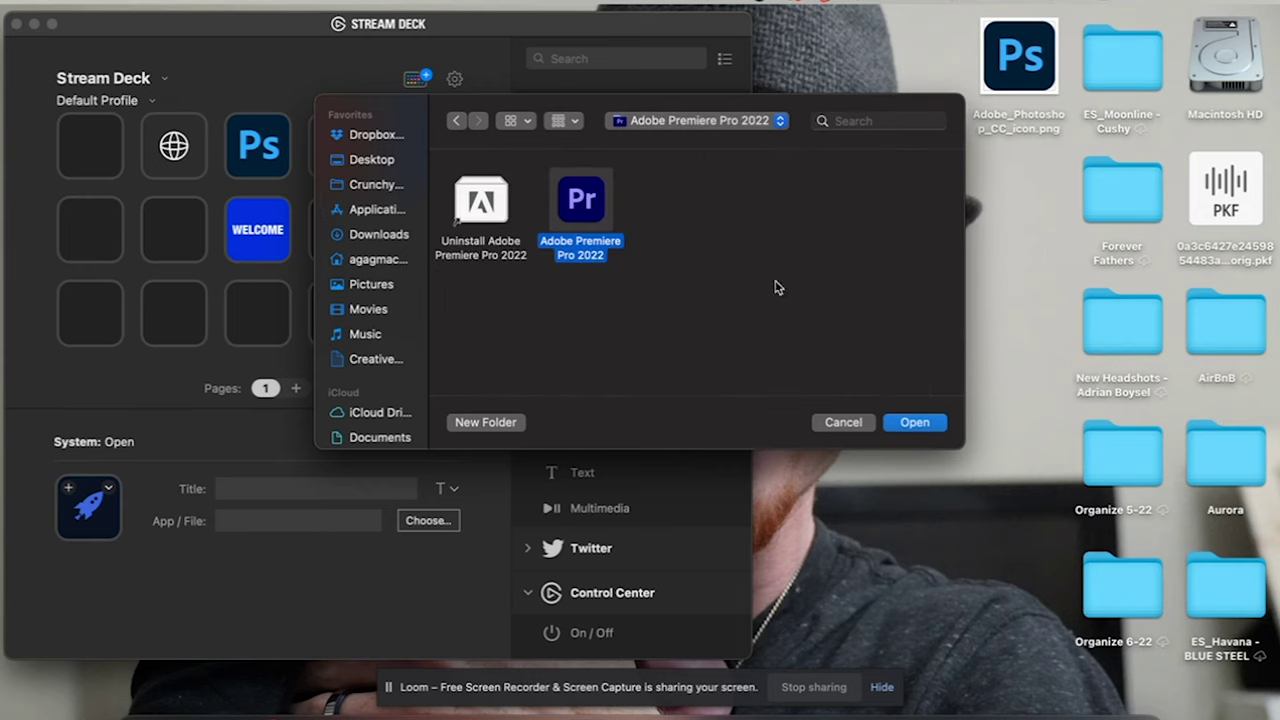
{"action": "left_click", "coordinate": [914, 422]}
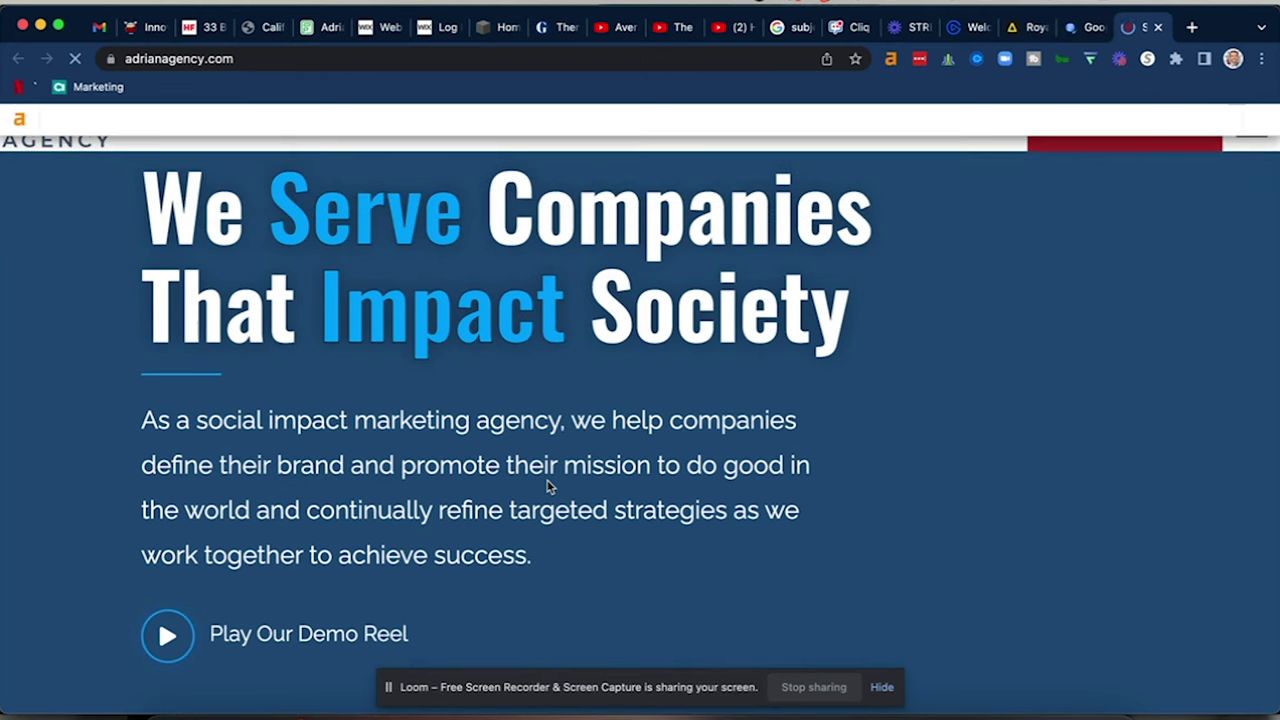
Check the agency home page and the Google Docs page opened in Chrome
{"action": "scroll", "coordinate": [805, 391], "scroll_direction": "down", "scroll_amount": 5}
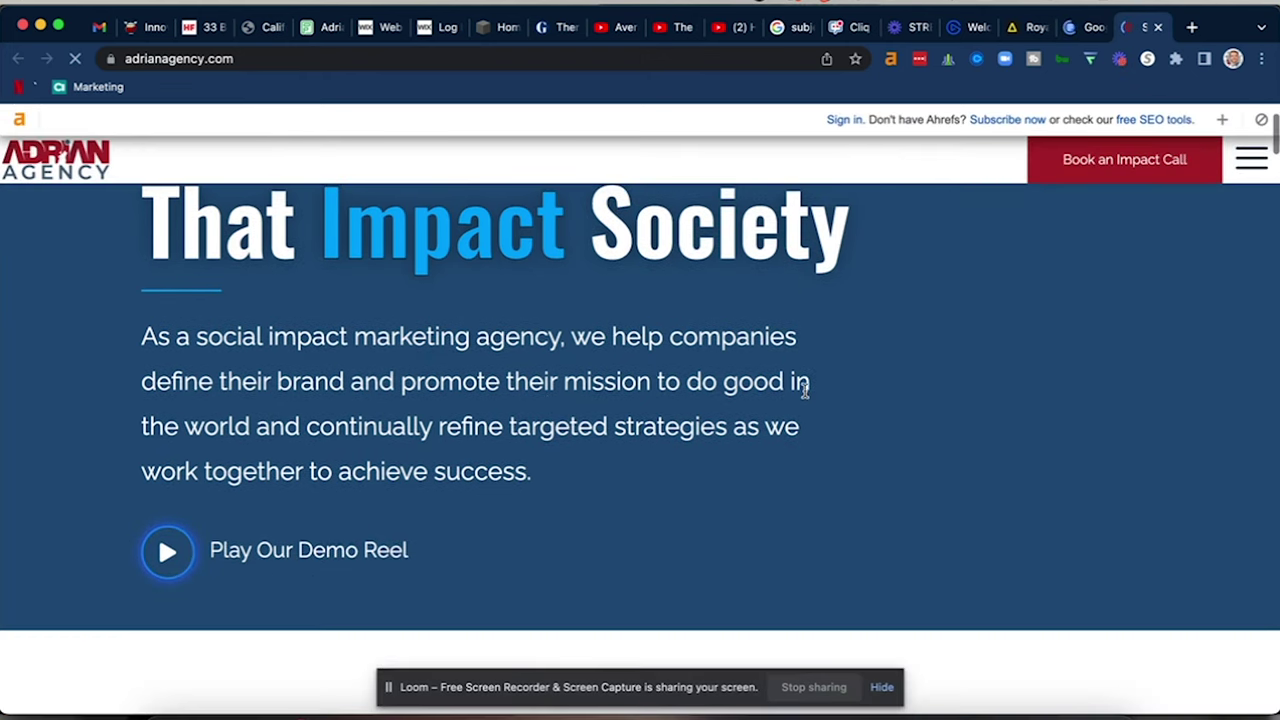
{"action": "scroll", "coordinate": [808, 394], "scroll_direction": "up", "scroll_amount": 5}
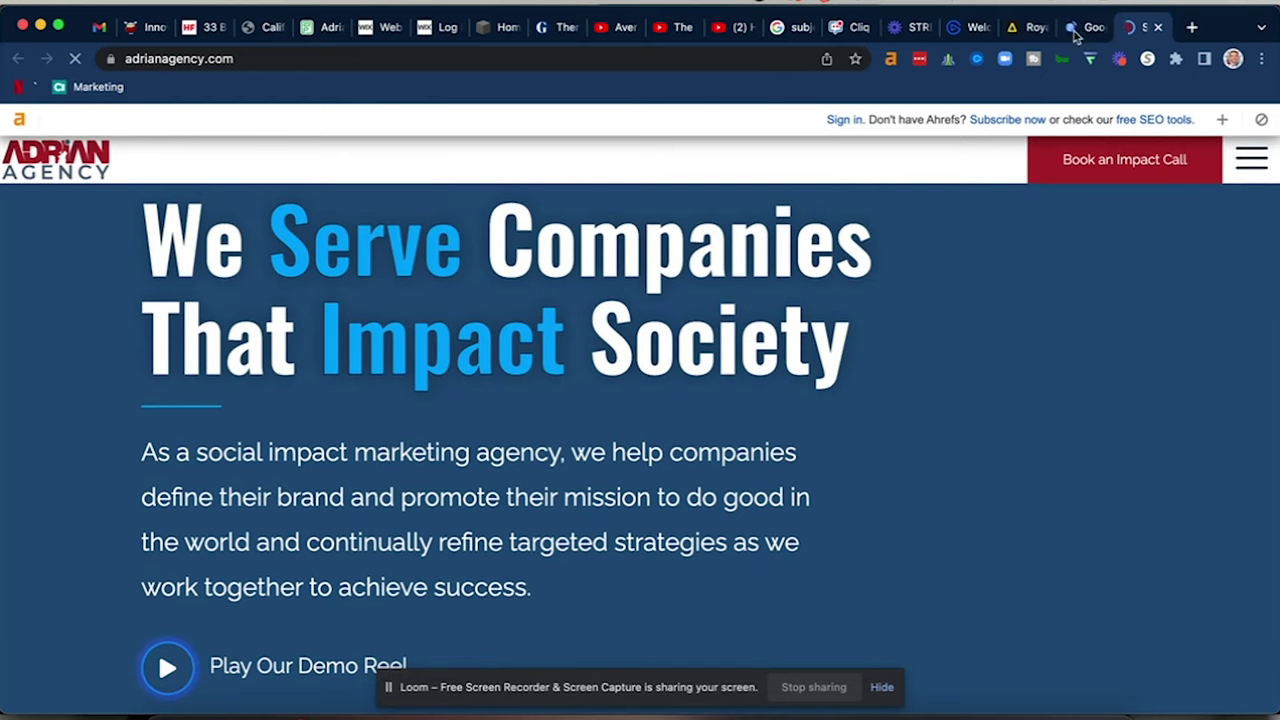
{"action": "left_click", "coordinate": [1075, 30]}
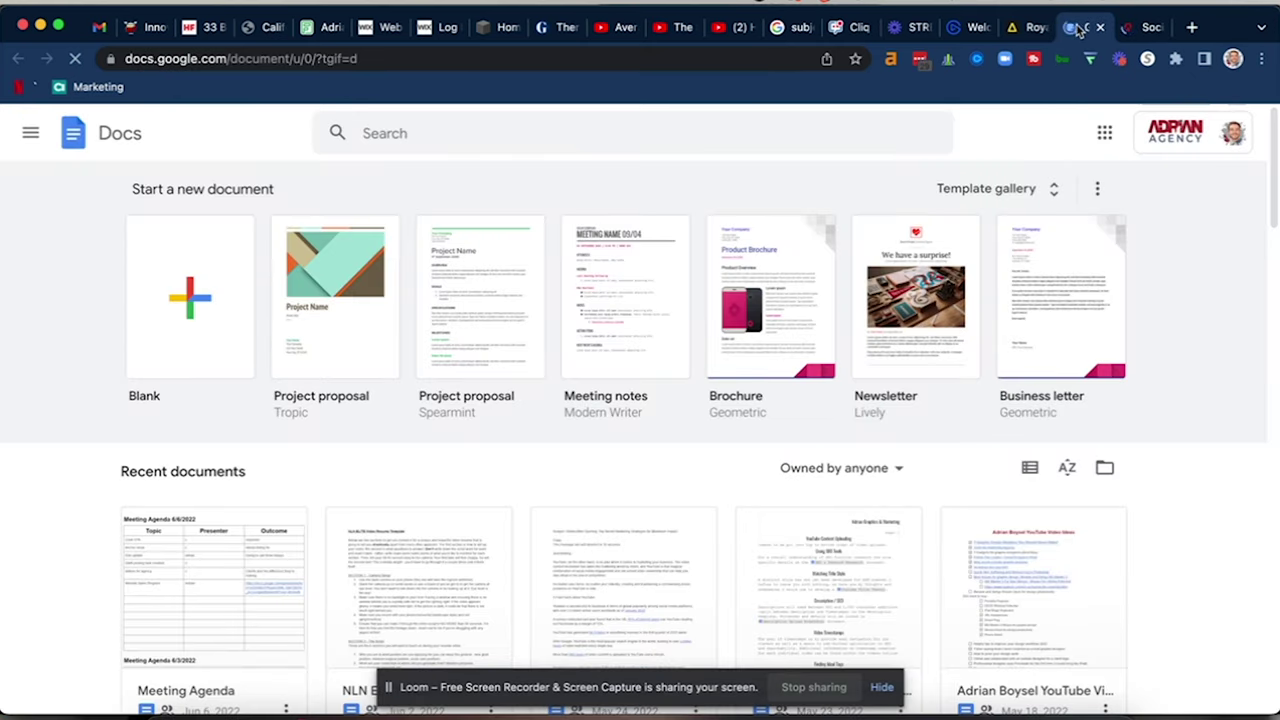
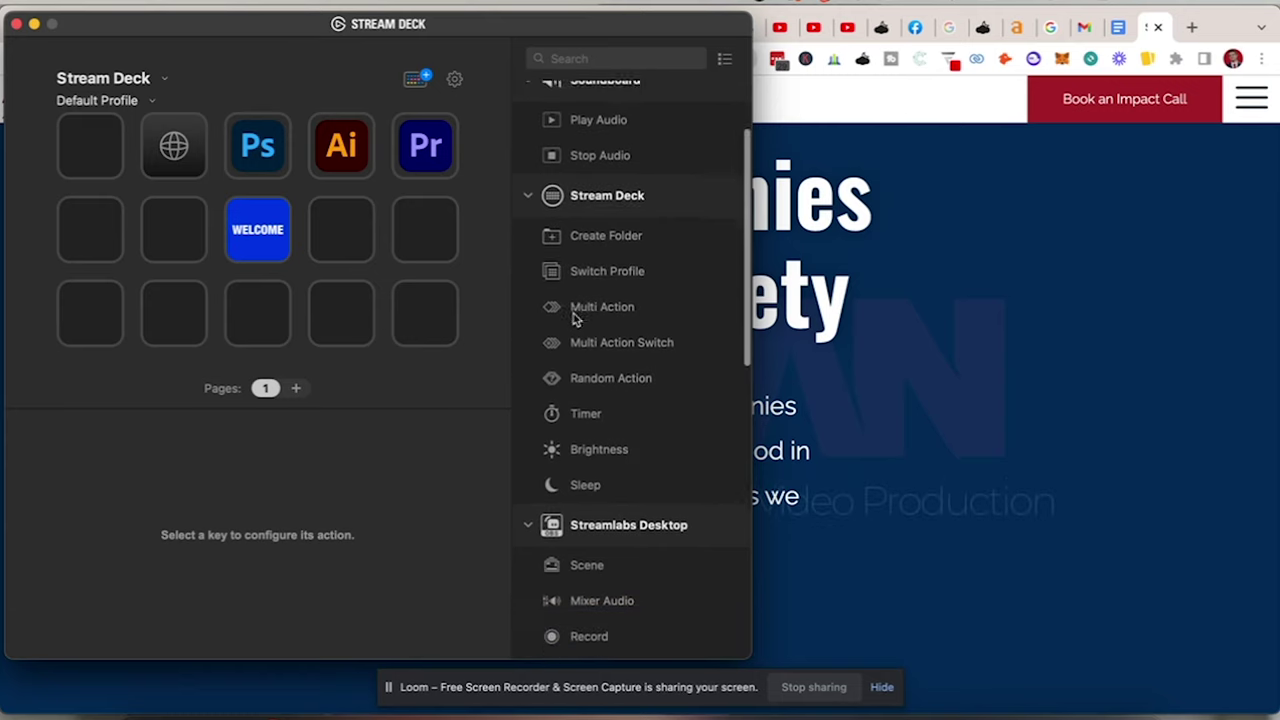
Delete the Multi Action Switch from the first row's second key in Stream Deck and place a Multi Action there
{"action": "left_click", "coordinate": [195, 150]}
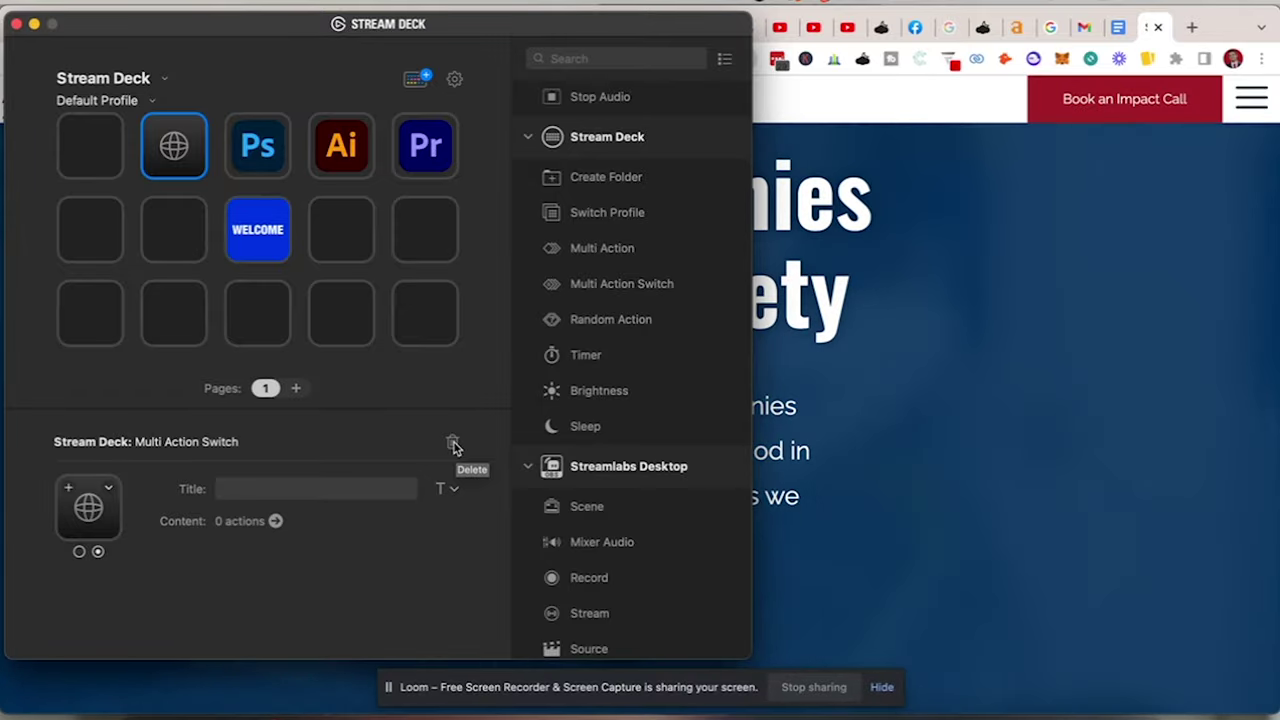
{"action": "left_click", "coordinate": [452, 444]}
{"action": "left_click", "coordinate": [445, 372]}
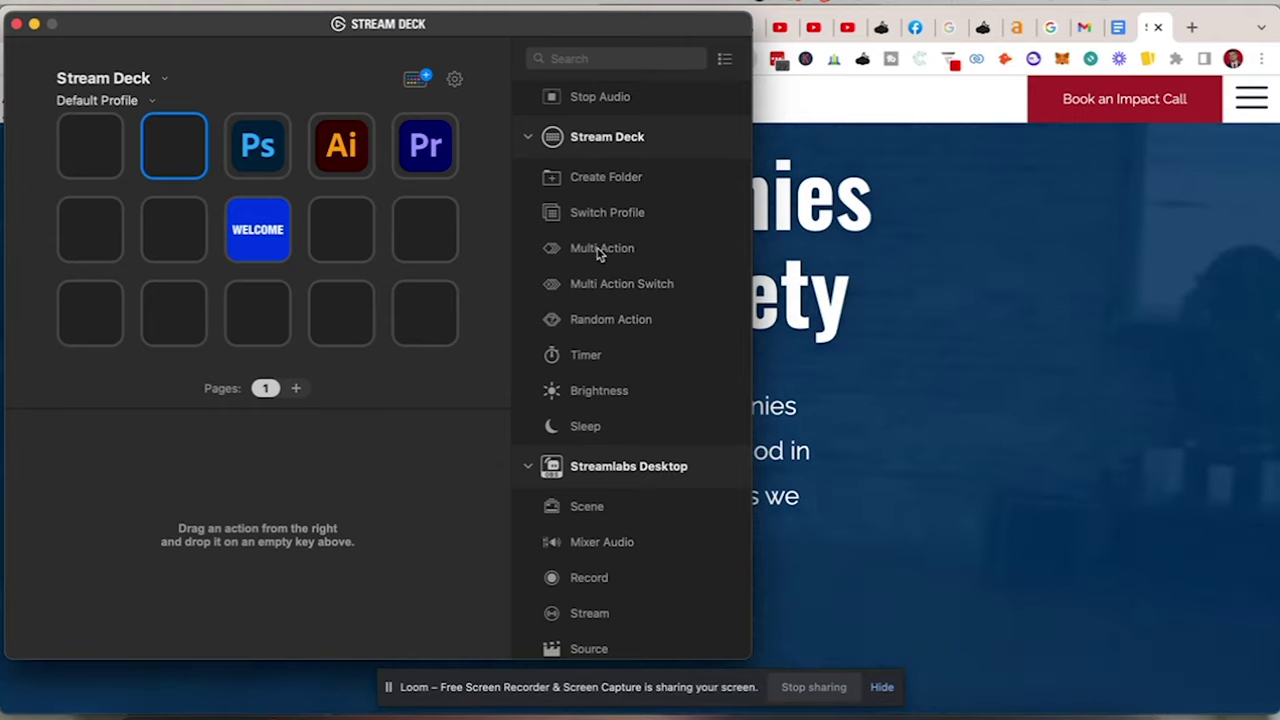
{"action": "left_click_drag", "start_coordinate": [285, 308], "coordinate": [170, 147]}
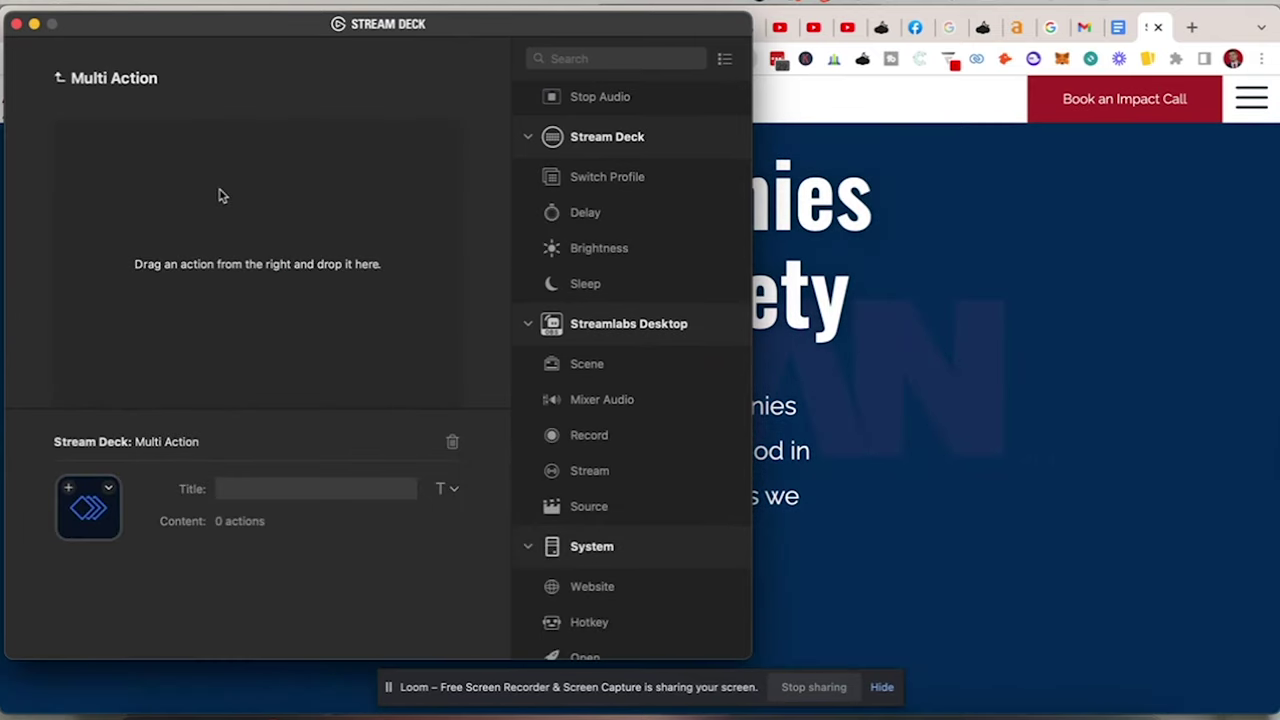
Add four Website actions to the Multi Action
{"action": "scroll", "coordinate": [603, 474], "scroll_direction": "down", "scroll_amount": 2}
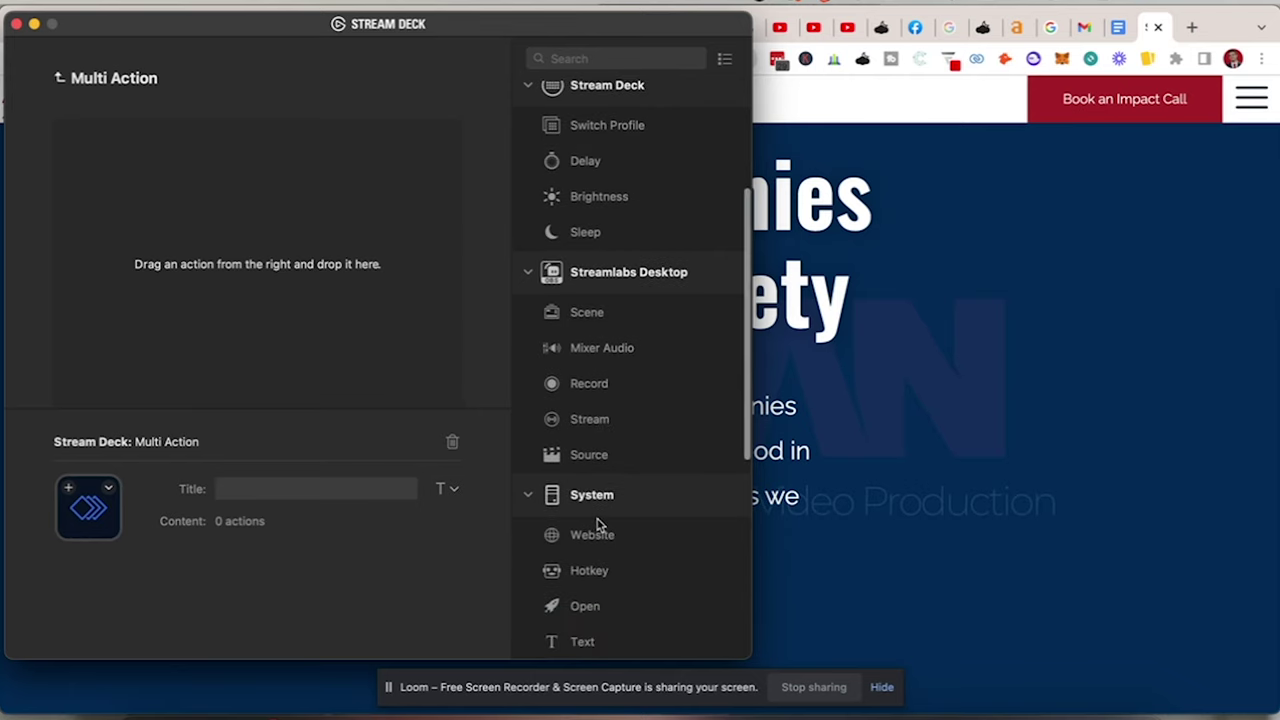
{"action": "left_click_drag", "start_coordinate": [597, 524], "coordinate": [280, 220]}
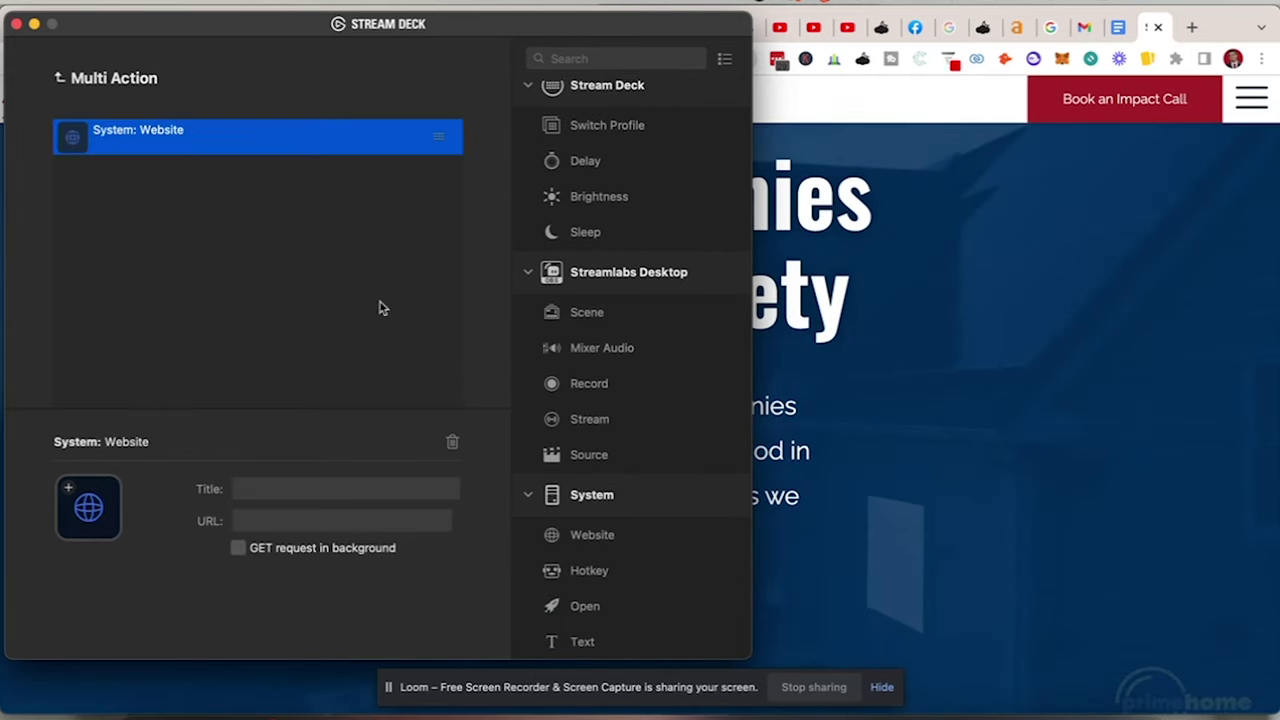
{"action": "left_click_drag", "start_coordinate": [597, 534], "coordinate": [287, 243]}
{"action": "left_click_drag", "start_coordinate": [578, 547], "coordinate": [329, 260]}
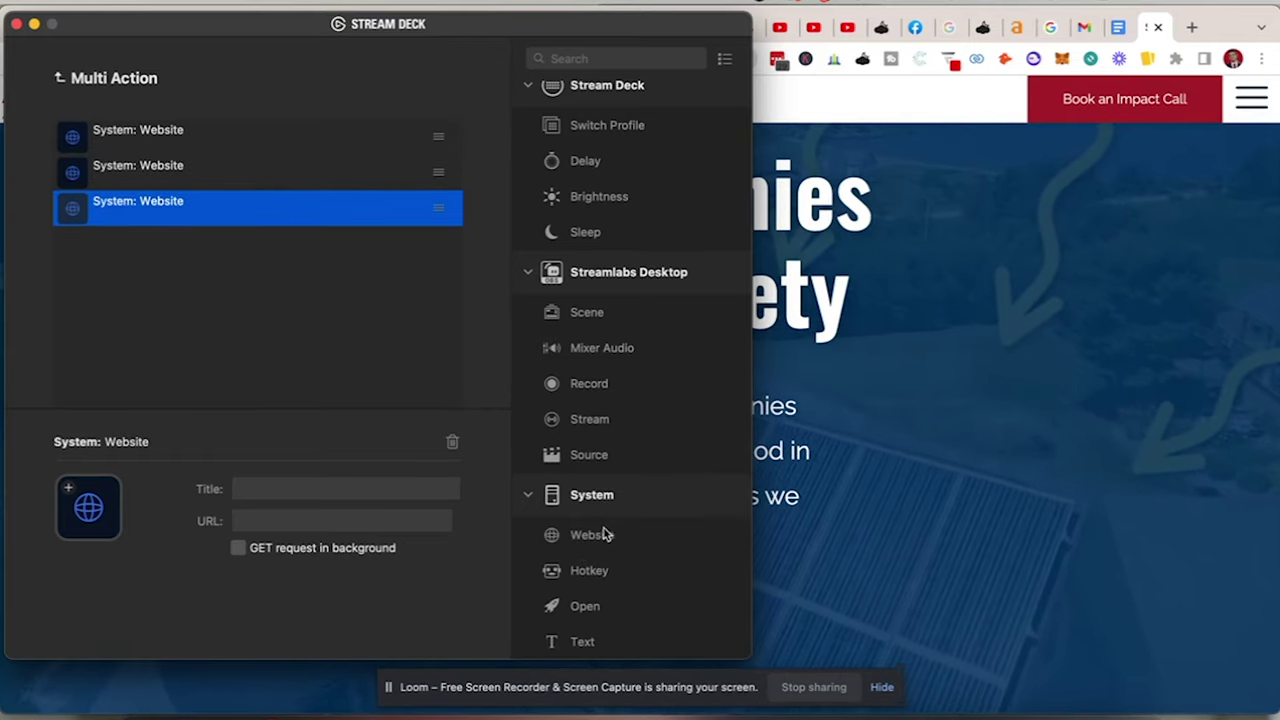
{"action": "left_click_drag", "start_coordinate": [574, 537], "coordinate": [282, 250]}
{"action": "left_click", "coordinate": [124, 132]}
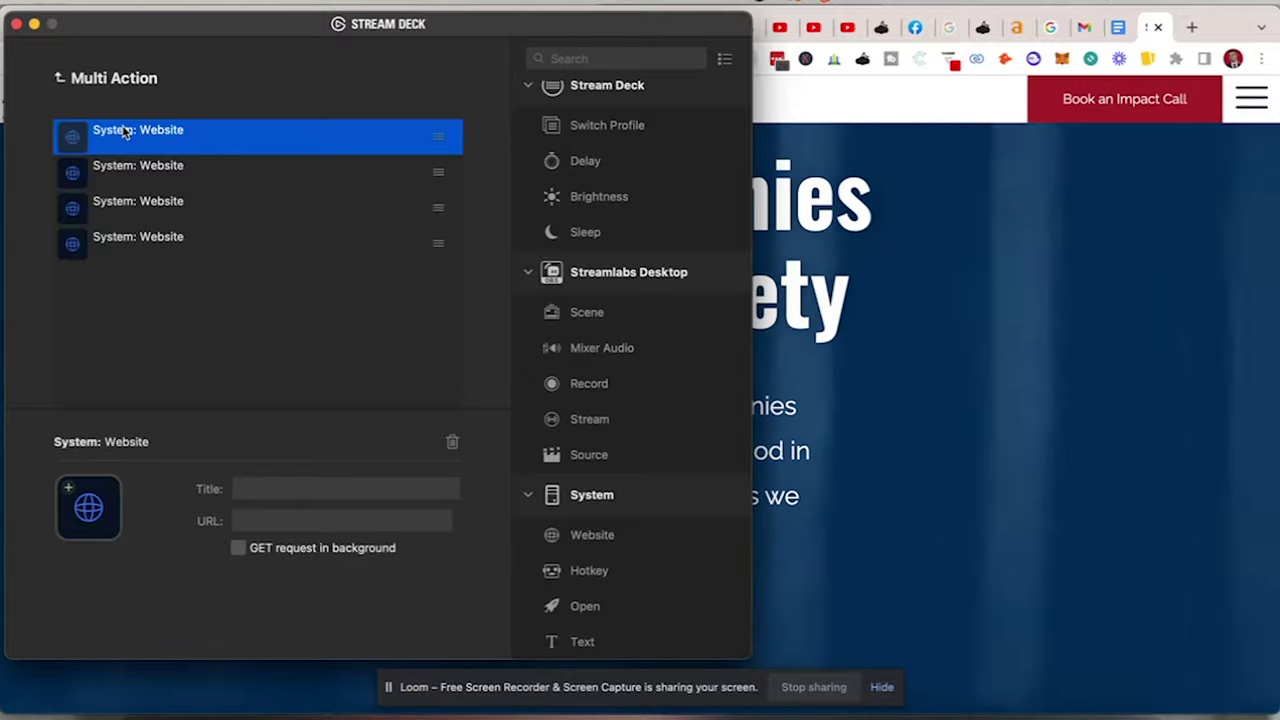
{"action": "type", "text": "ht"}
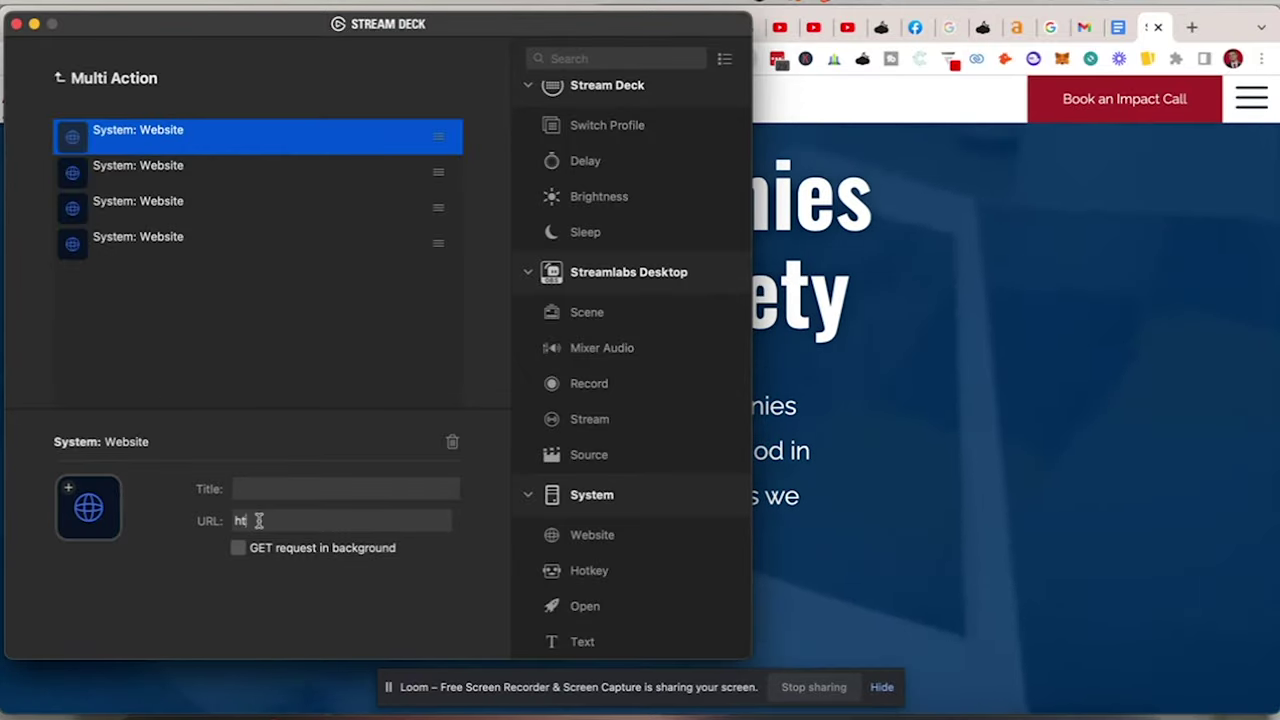
{"action": "type", "text": "tp://"}
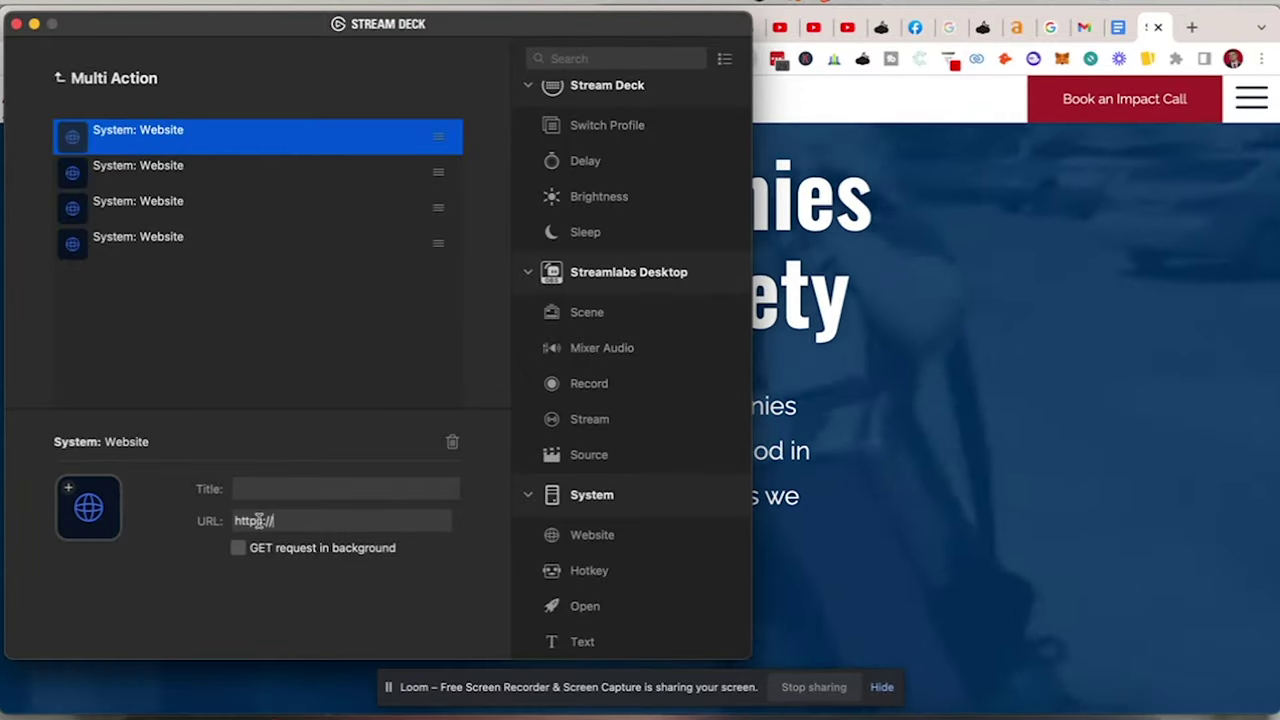
{"action": "type", "text": "www.docs.g"}
{"action": "key", "text": "BackSpace"}
{"action": "type", "text": "docs"}
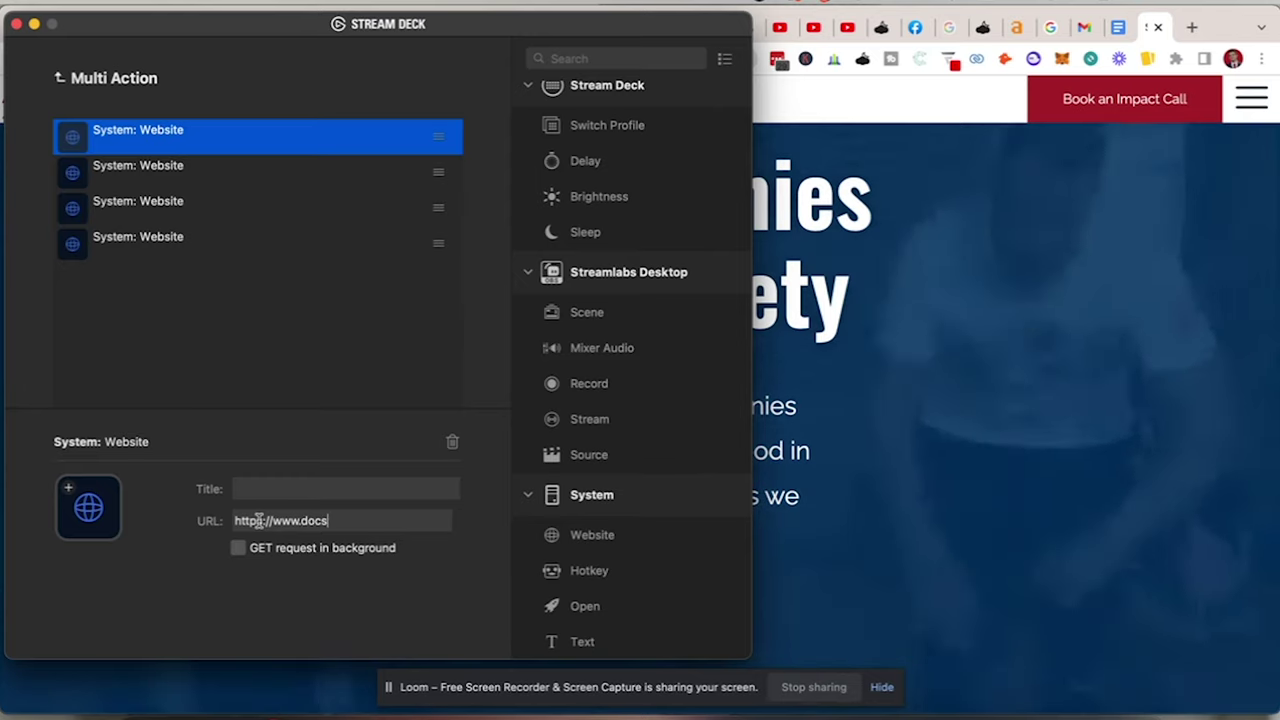
{"action": "type", "text": ".google.com"}
{"action": "left_click", "coordinate": [259, 520]}
{"action": "type", "text": "s"}
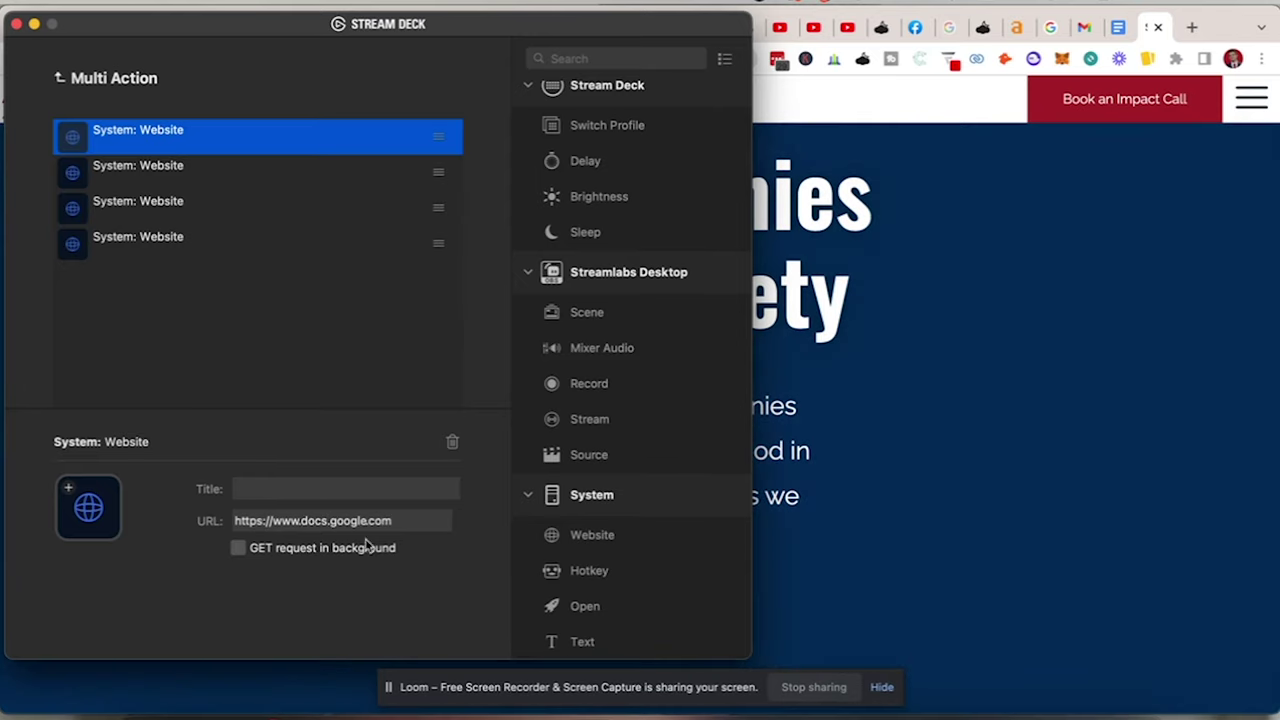
{"action": "left_click", "coordinate": [279, 164]}
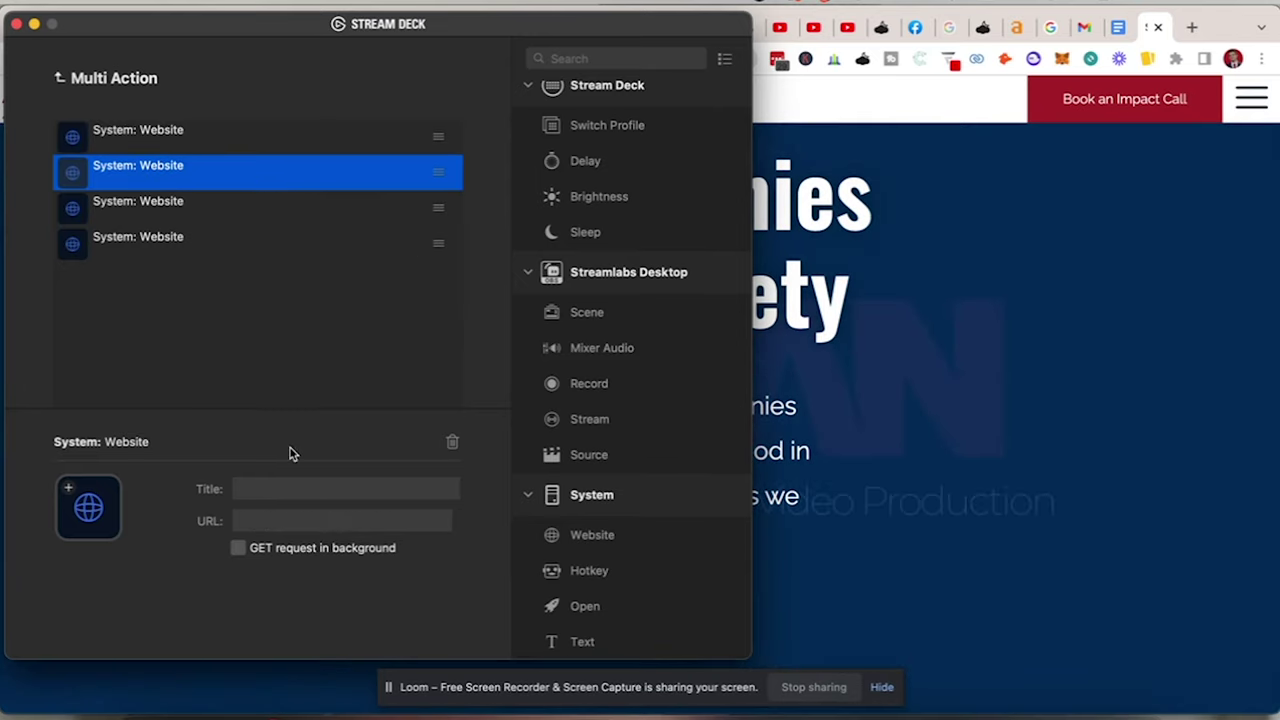
{"action": "left_click", "coordinate": [273, 521]}
{"action": "type", "text": "https:"}
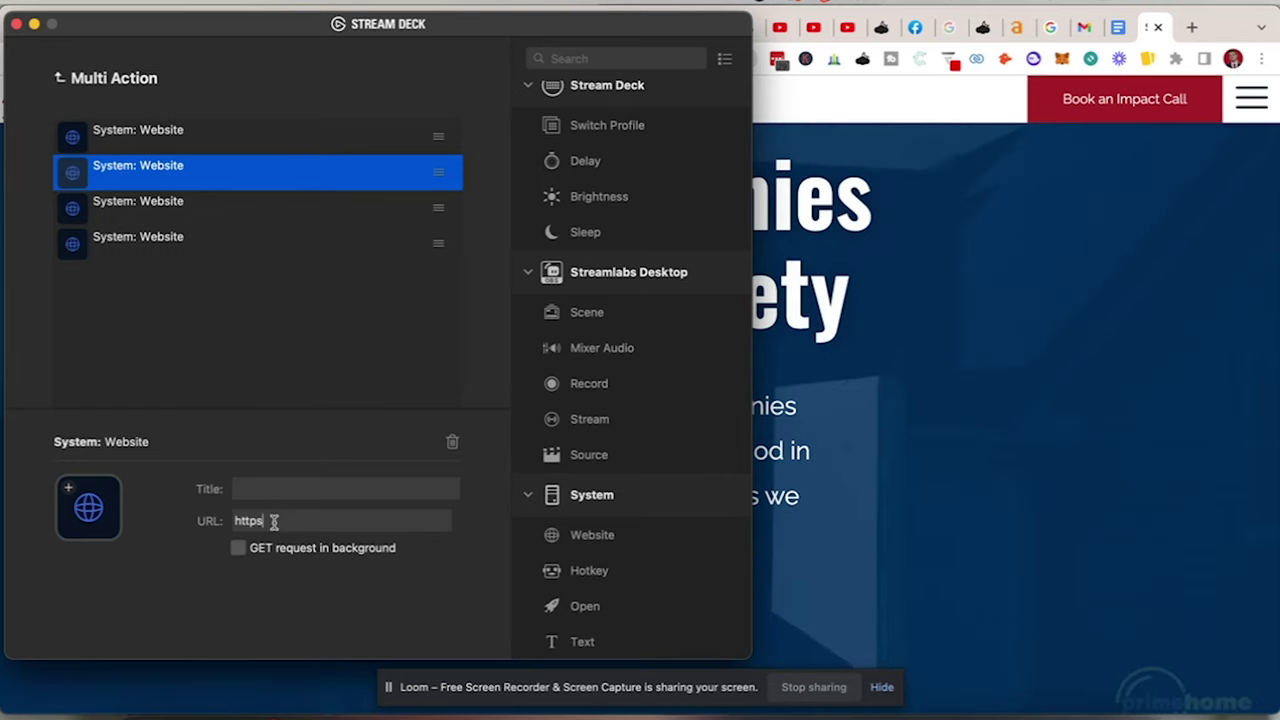
{"action": "type", "text": "//"}
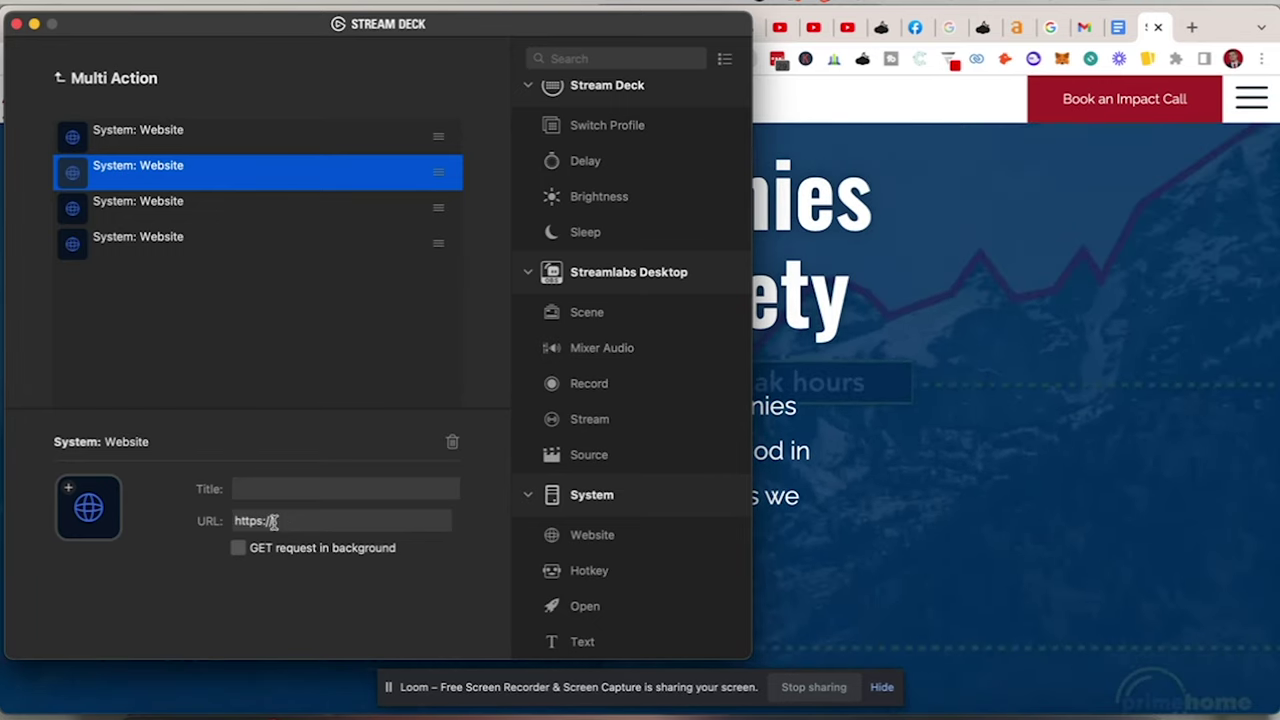
{"action": "type", "text": "gmail.com"}
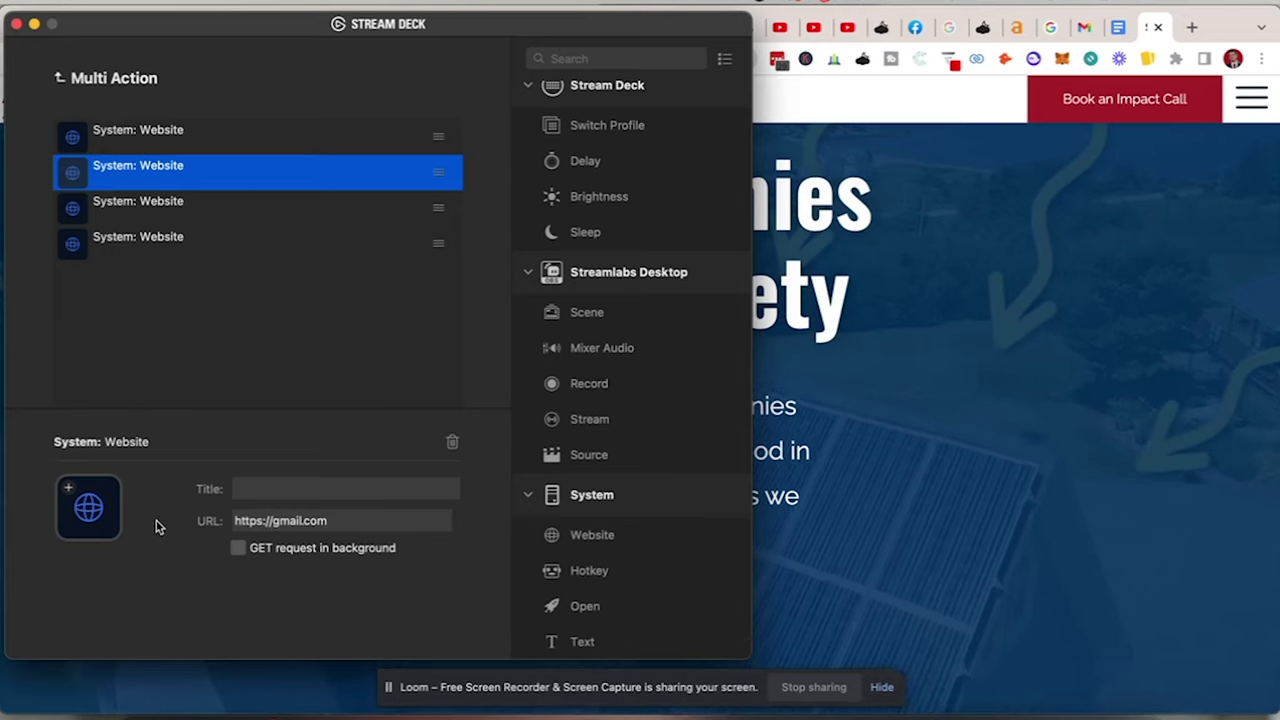
{"action": "left_click", "coordinate": [220, 202]}
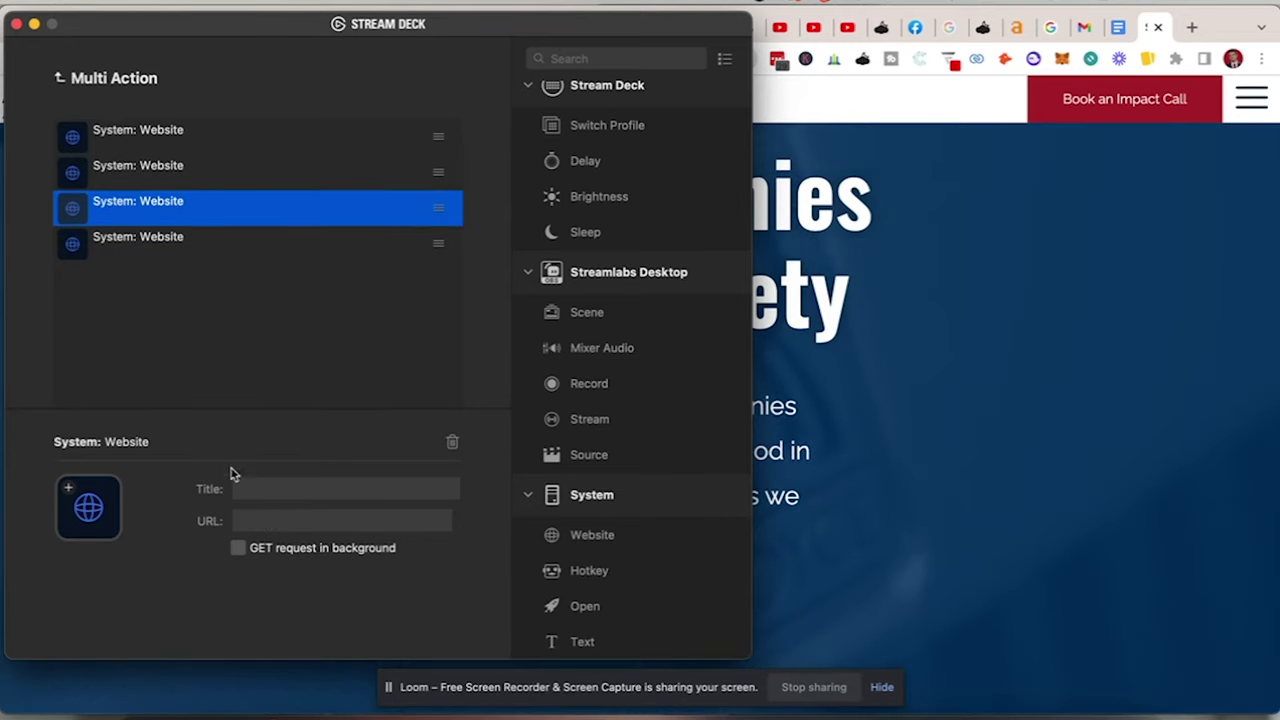
{"action": "left_click", "coordinate": [246, 522]}
{"action": "type", "text": "https"}
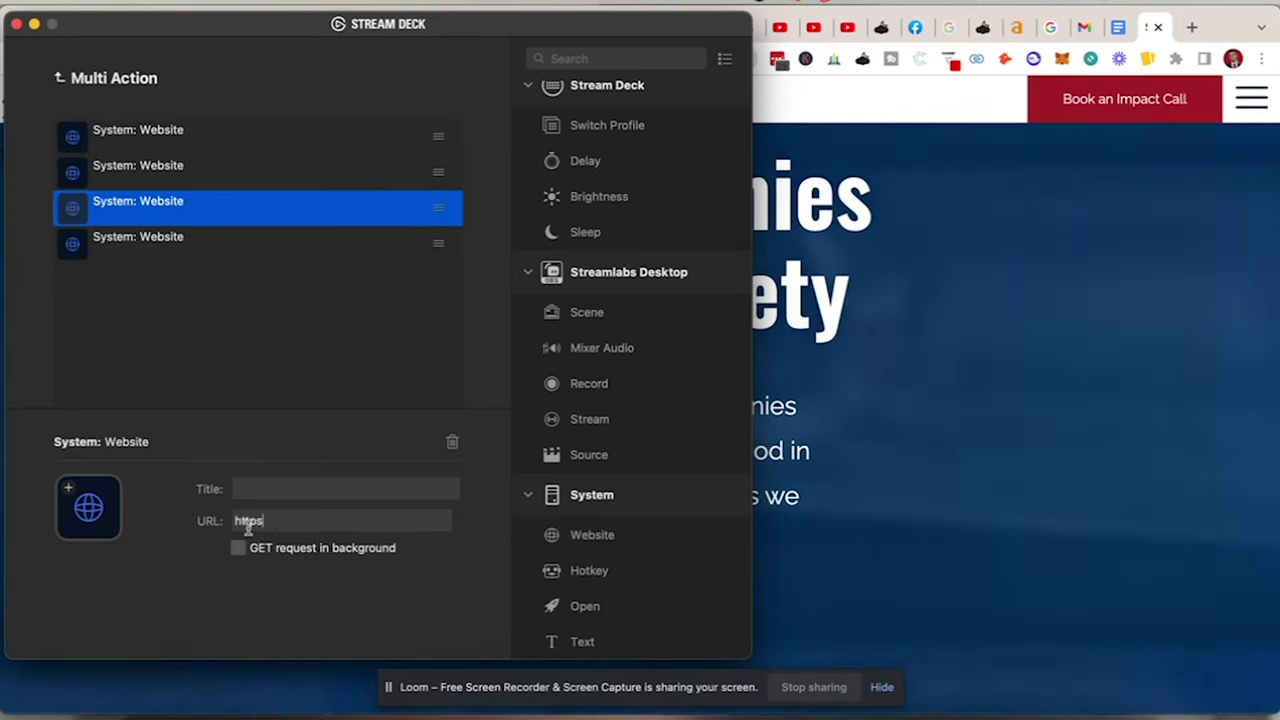
{"action": "type", "text": "://"}
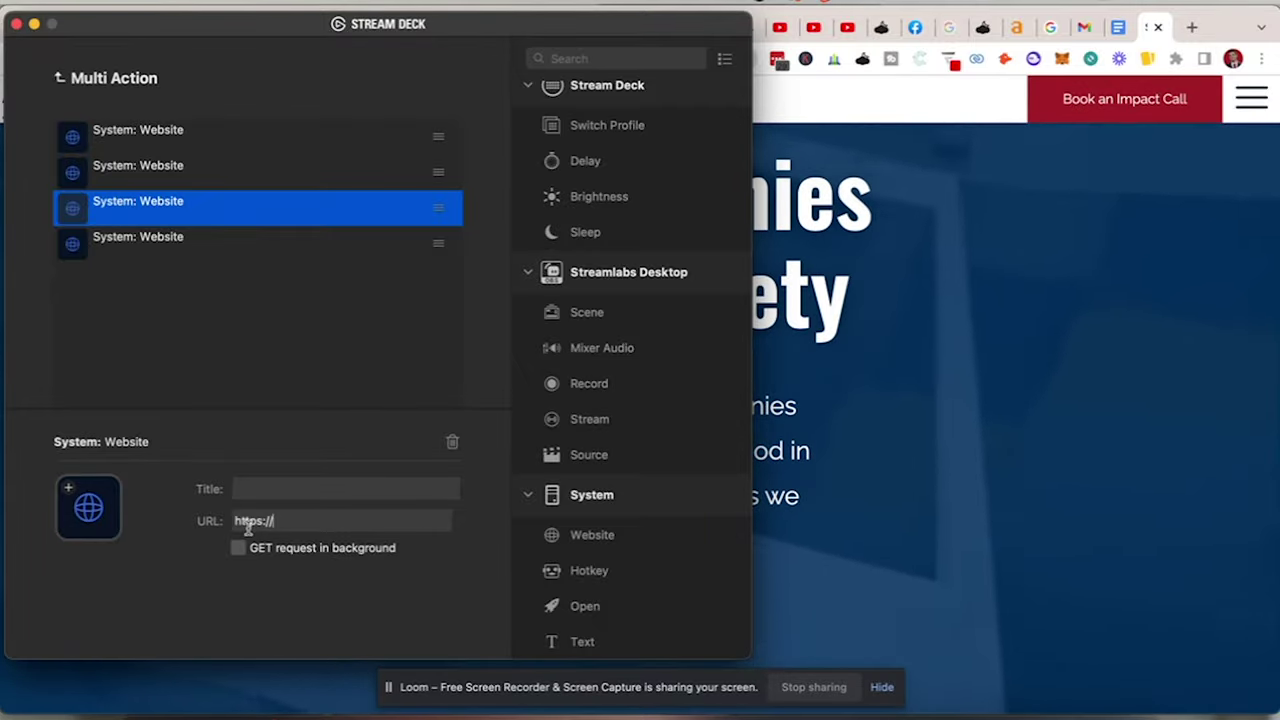
{"action": "type", "text": "slides.google.com"}
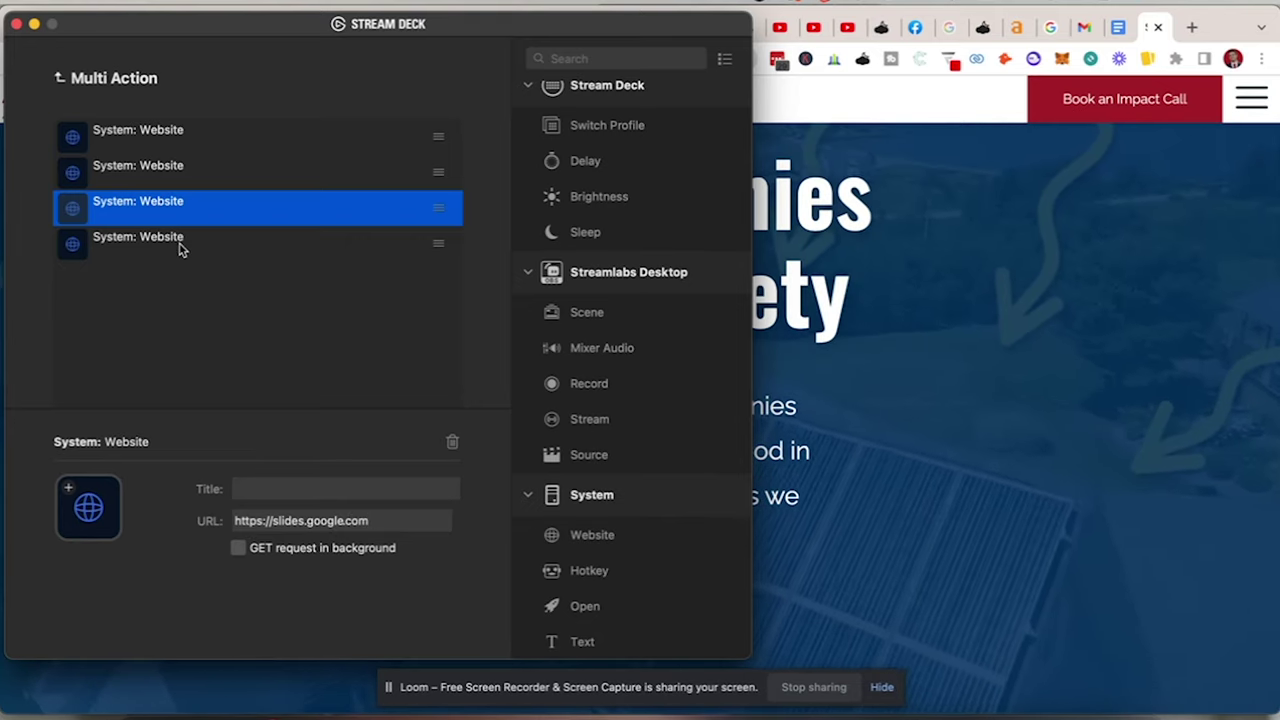
Set the fourth Website action's URL to the https address of the owner's personal website
{"action": "left_click", "coordinate": [180, 248]}
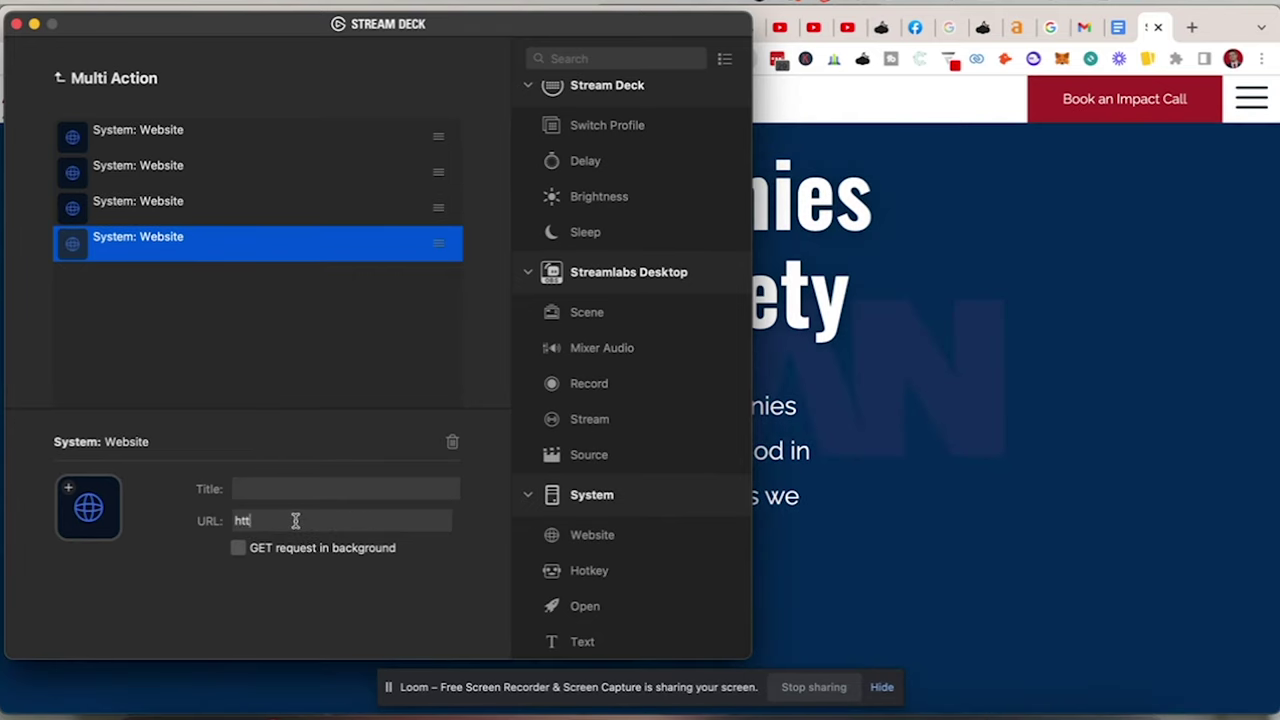
{"action": "left_click", "coordinate": [296, 521]}
{"action": "type", "text": "adrian"}
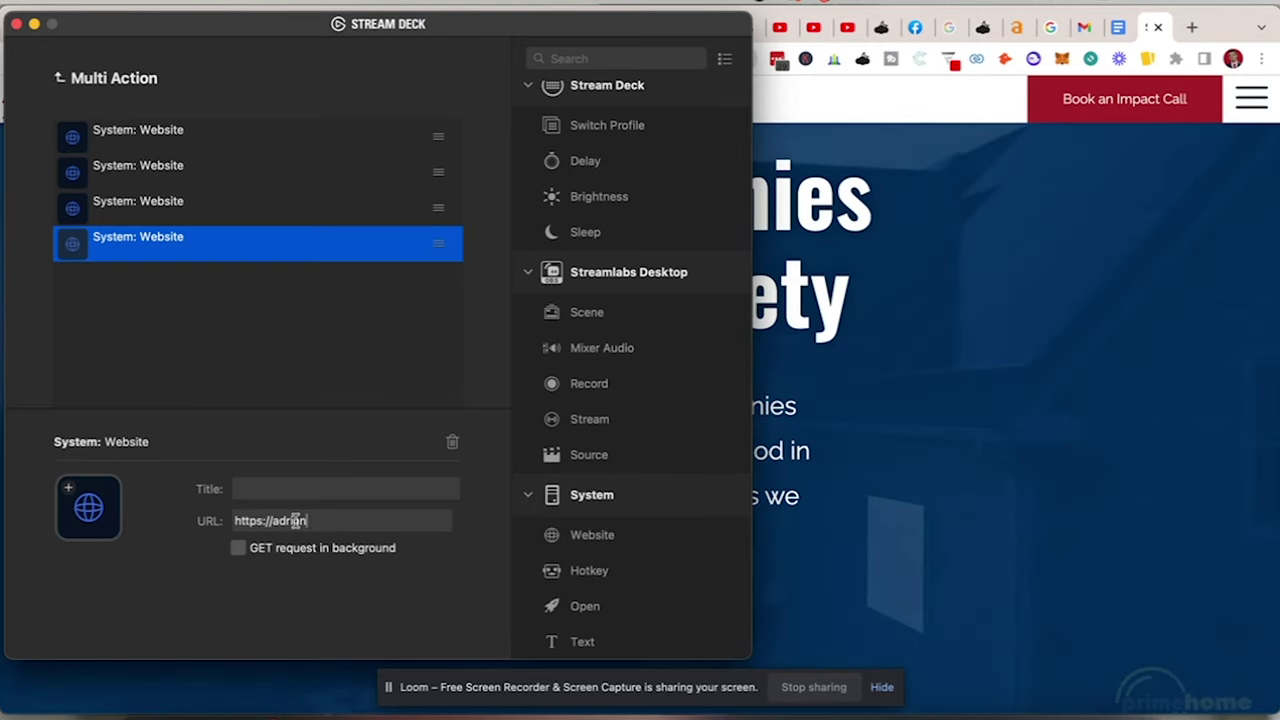
{"action": "type", "text": "grapagnec."}
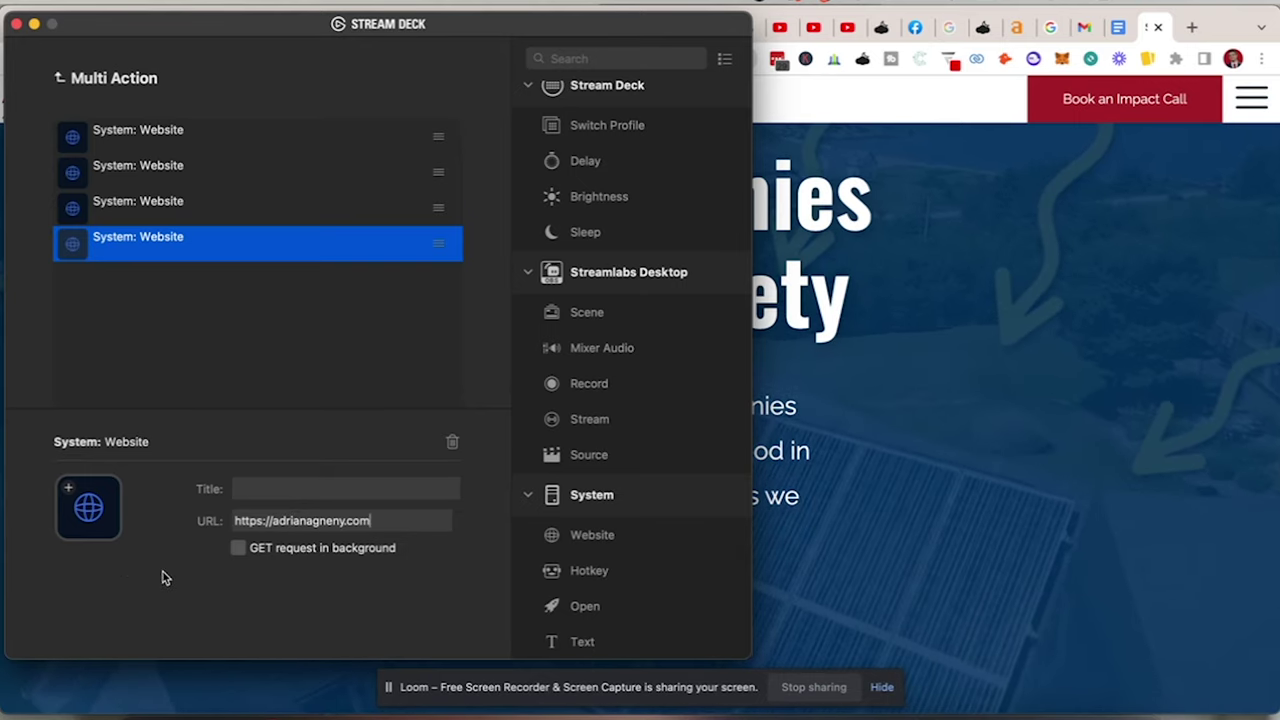
{"action": "left_click", "coordinate": [215, 378]}
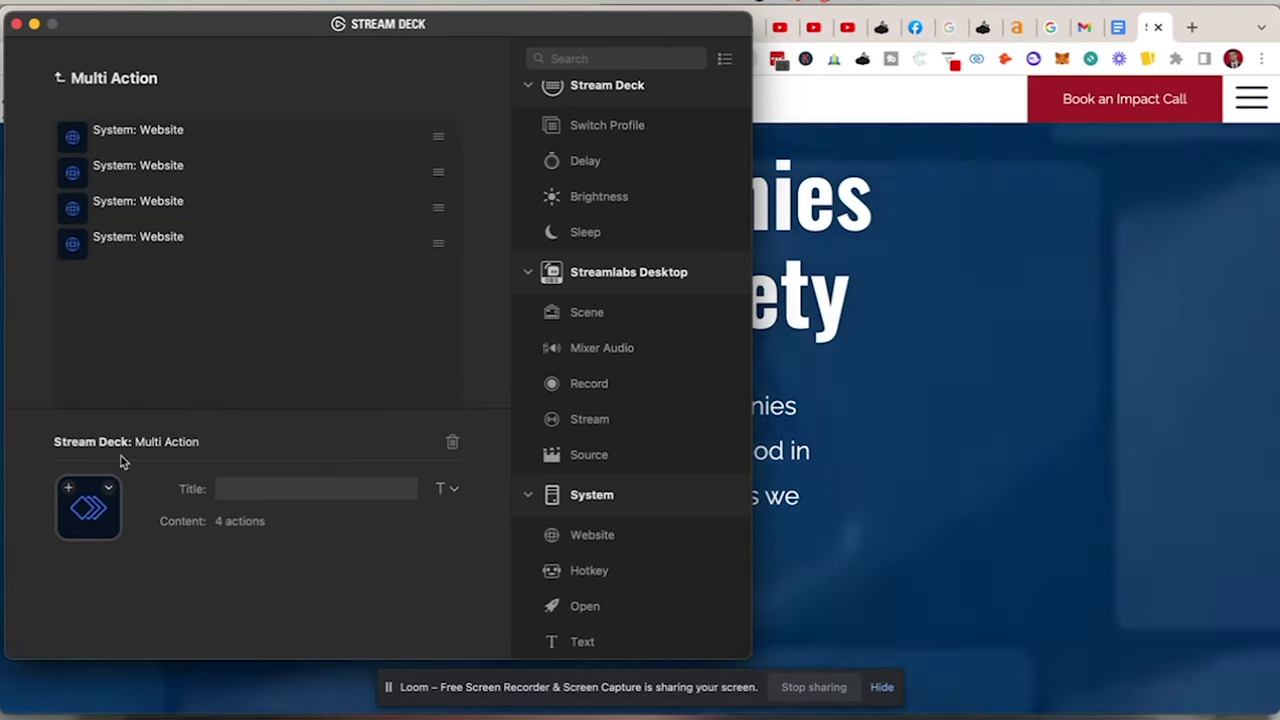
{"action": "left_click_drag", "start_coordinate": [576, 540], "coordinate": [274, 275]}
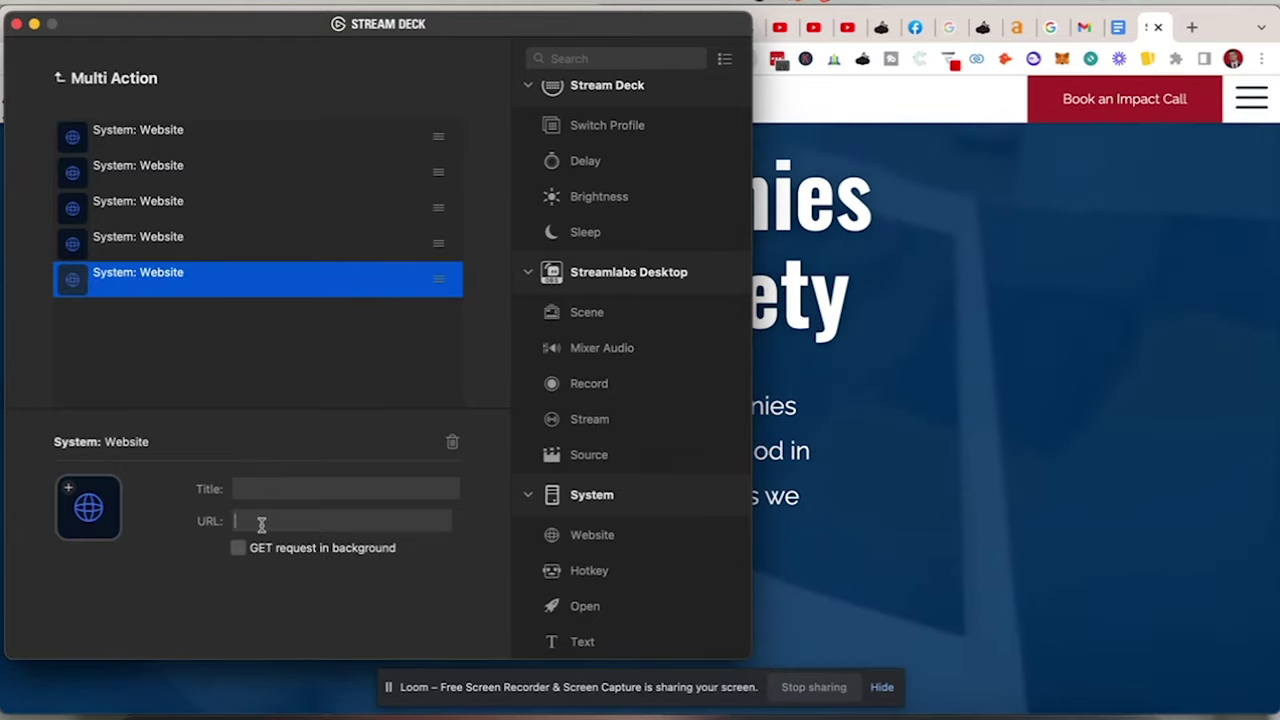
{"action": "type", "text": "instagraphics.com"}
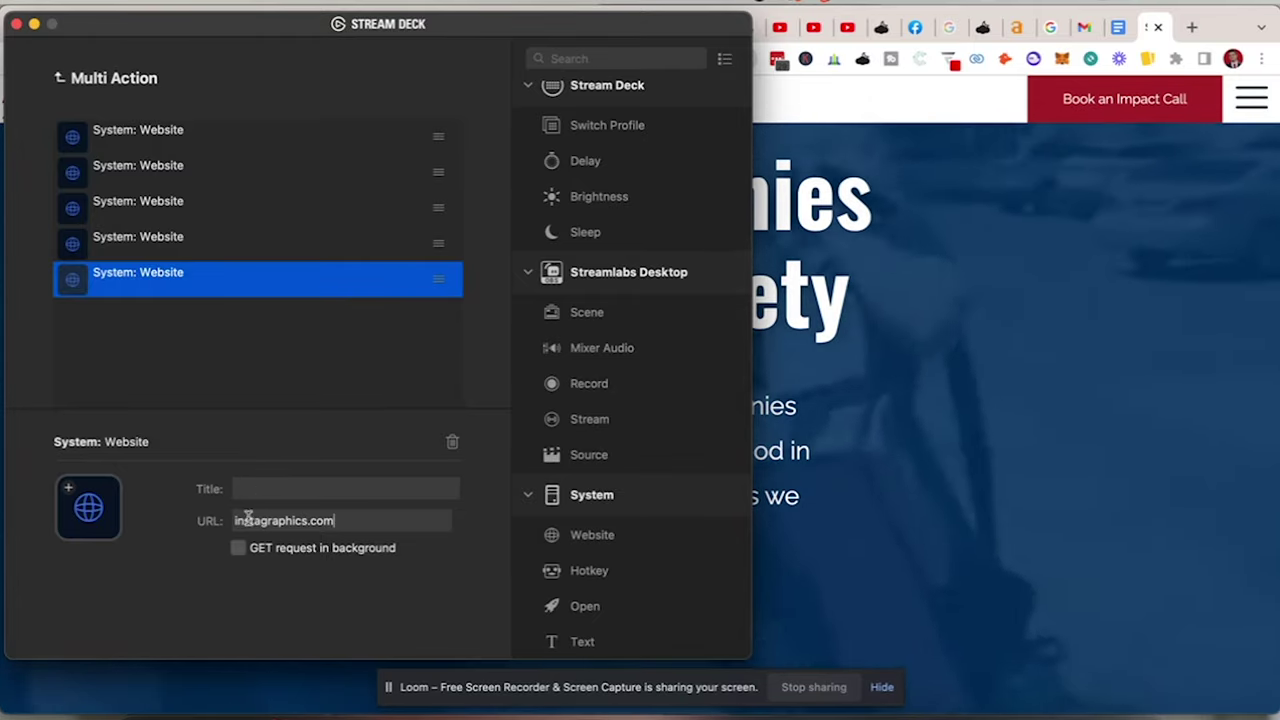
{"action": "type", "text": "ttps://"}
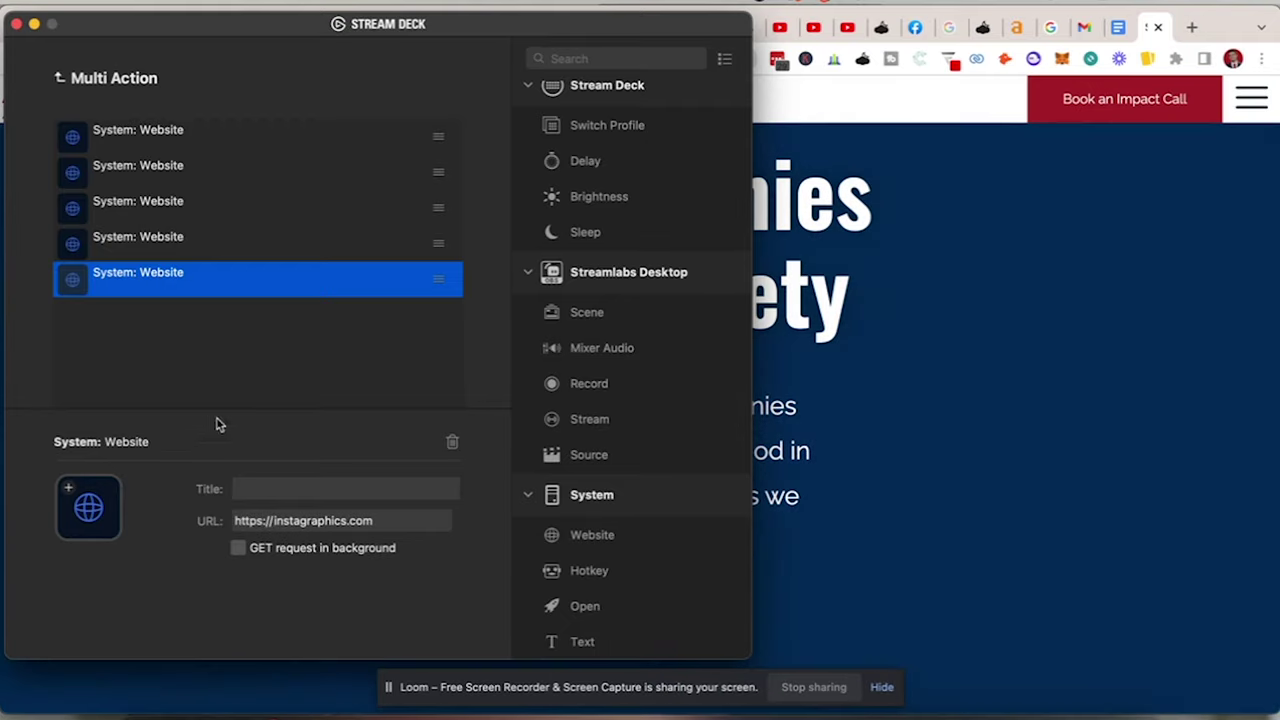
{"action": "left_click", "coordinate": [238, 186]}
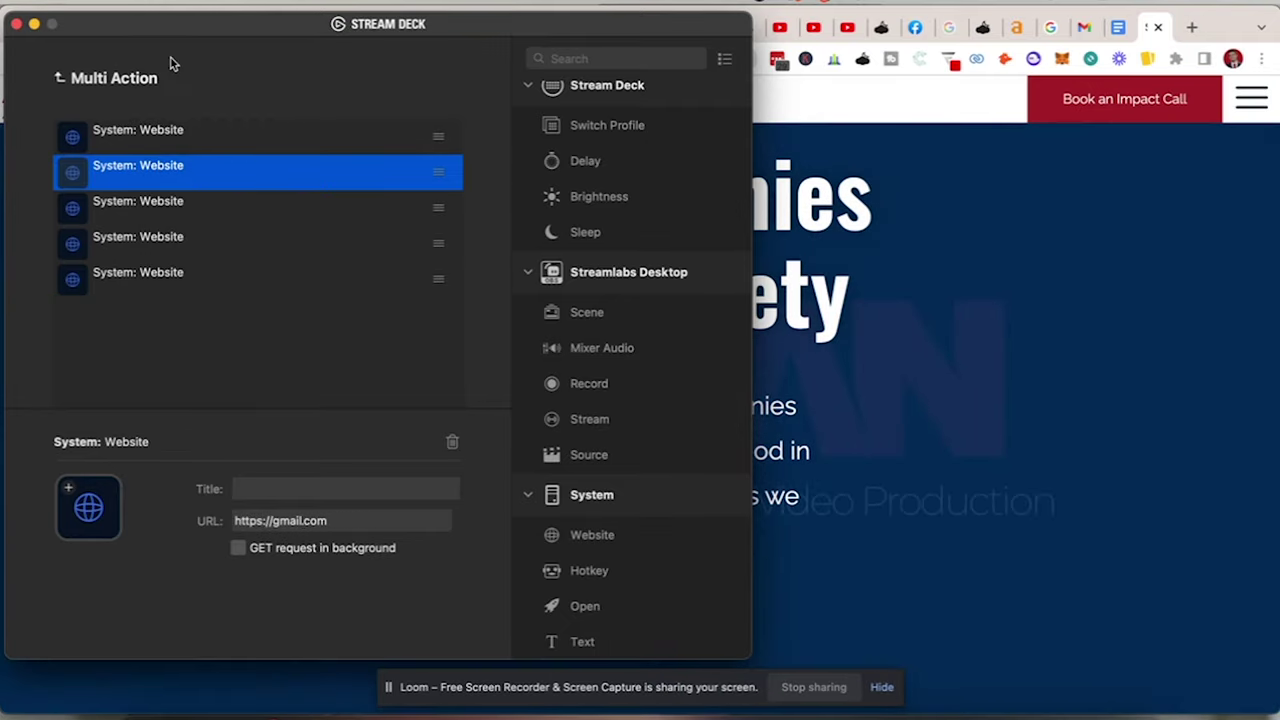